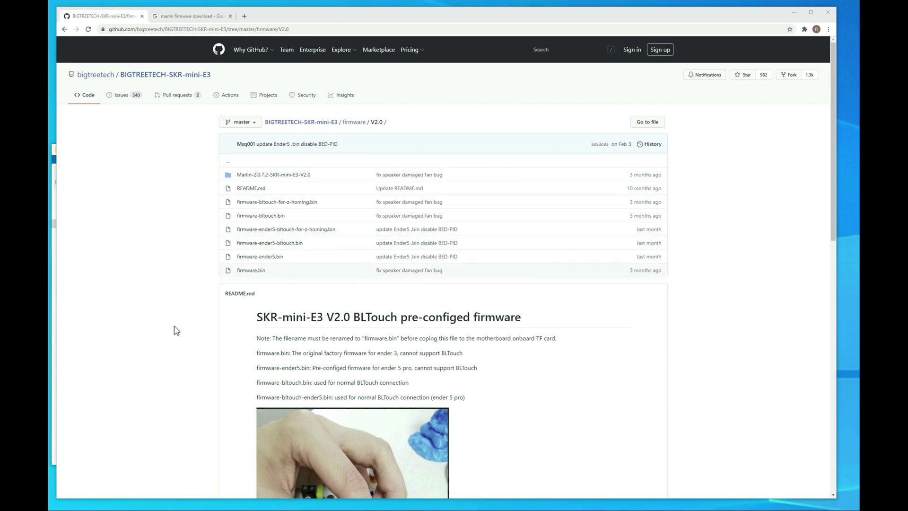
{"action": "scroll", "coordinate": [176, 330], "scroll_direction": "down", "scroll_amount": 9}
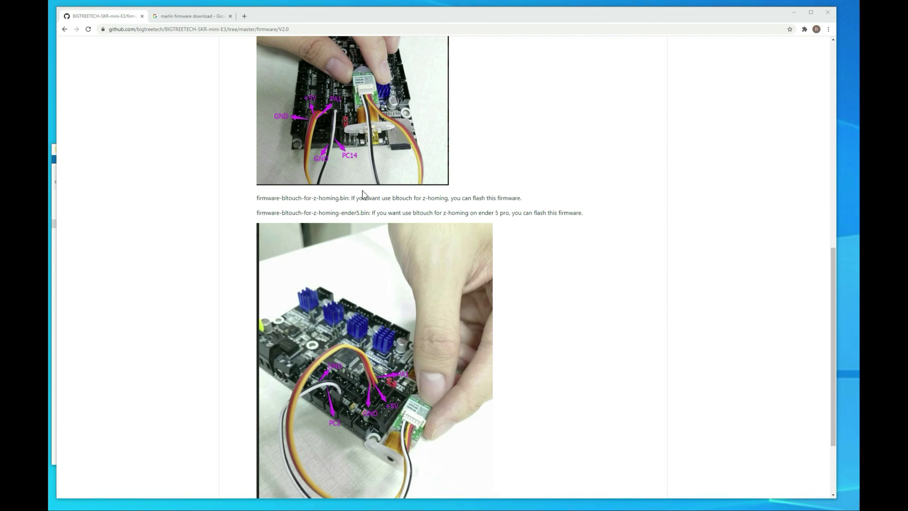
{"action": "scroll", "coordinate": [487, 308], "scroll_direction": "up", "scroll_amount": 4}
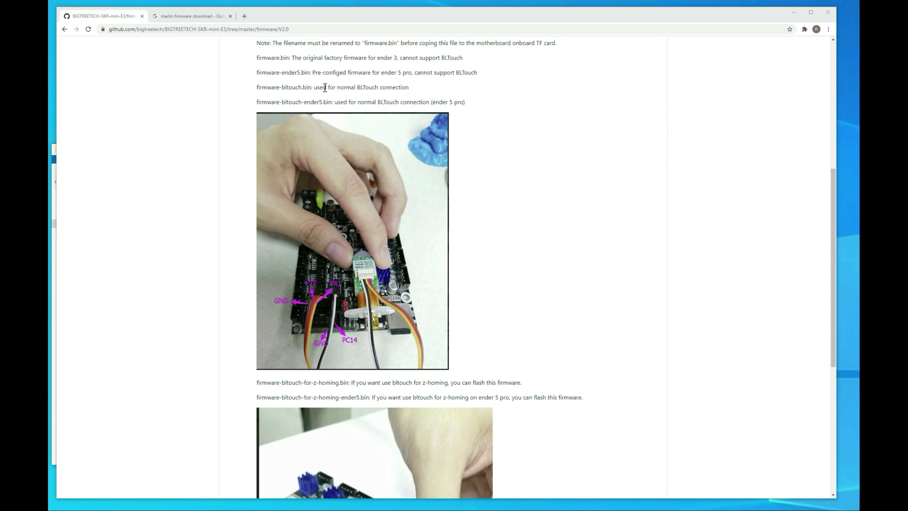
{"action": "scroll", "coordinate": [255, 237], "scroll_direction": "up", "scroll_amount": 5}
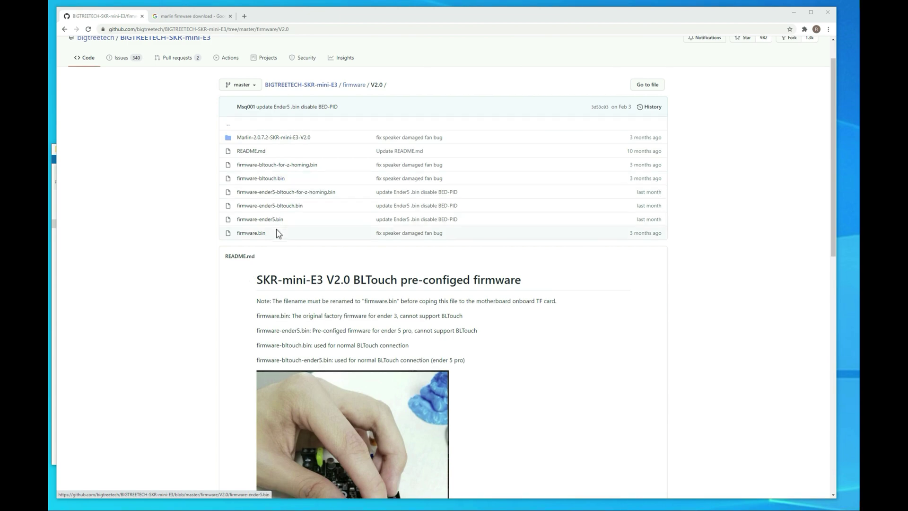
{"action": "scroll", "coordinate": [277, 235], "scroll_direction": "down", "scroll_amount": 12}
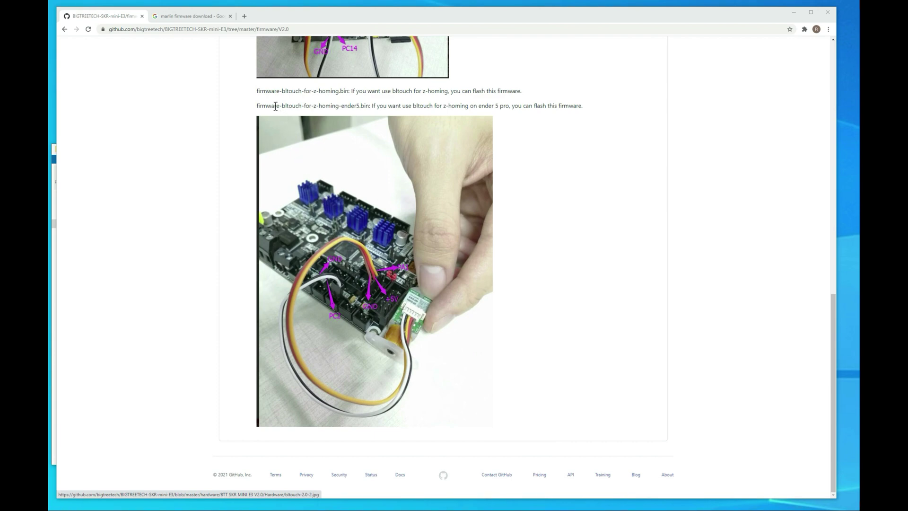
{"action": "scroll", "coordinate": [336, 189], "scroll_direction": "up", "scroll_amount": 4}
{"action": "scroll", "coordinate": [336, 189], "scroll_direction": "up", "scroll_amount": 8}
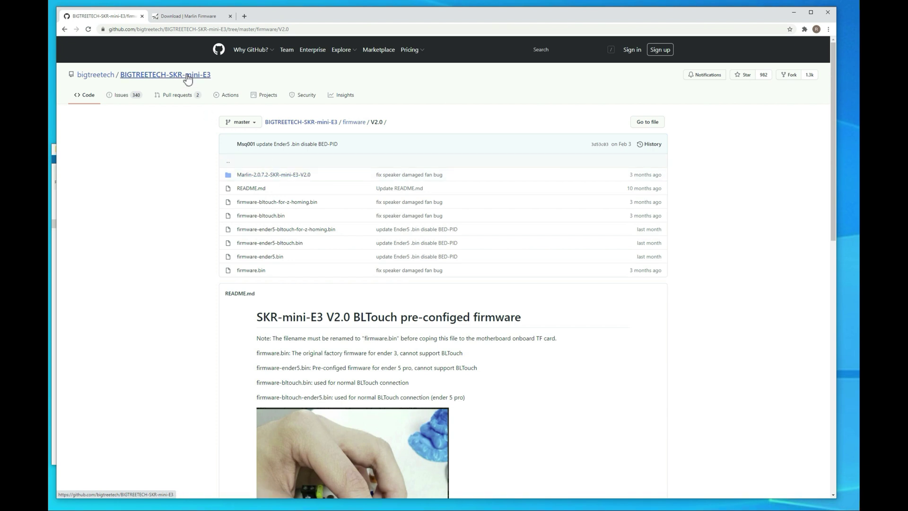
Step: Download the Marlin bugfix-2.0.x source zip from marlinfw.org's Download page
{"action": "left_click", "coordinate": [189, 16]}
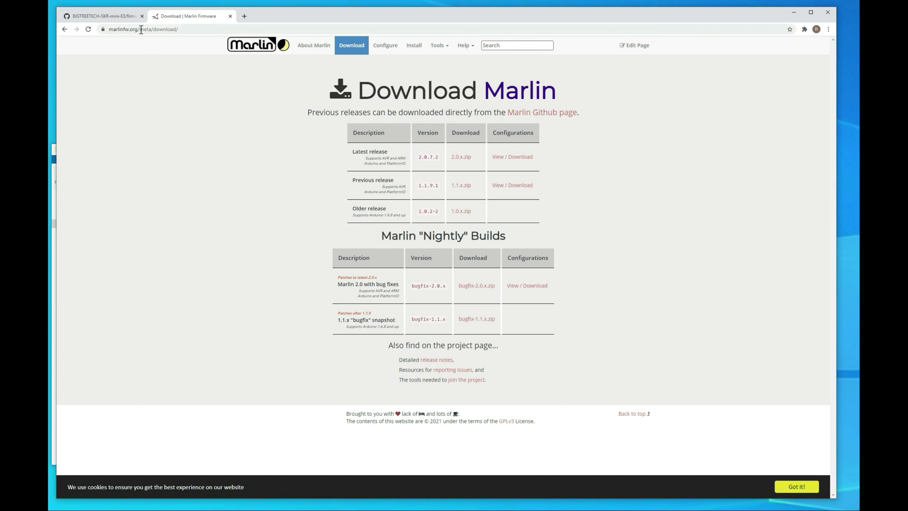
{"action": "left_click", "coordinate": [122, 18]}
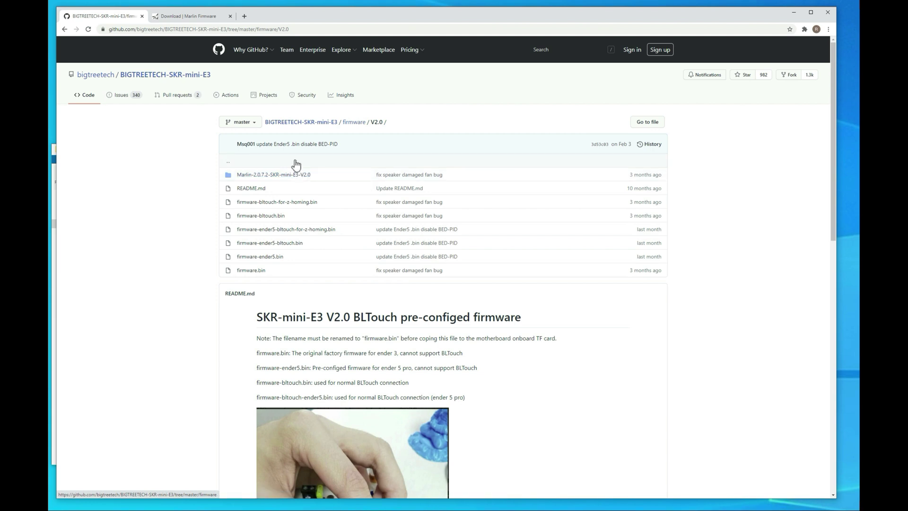
{"action": "left_click", "coordinate": [187, 21]}
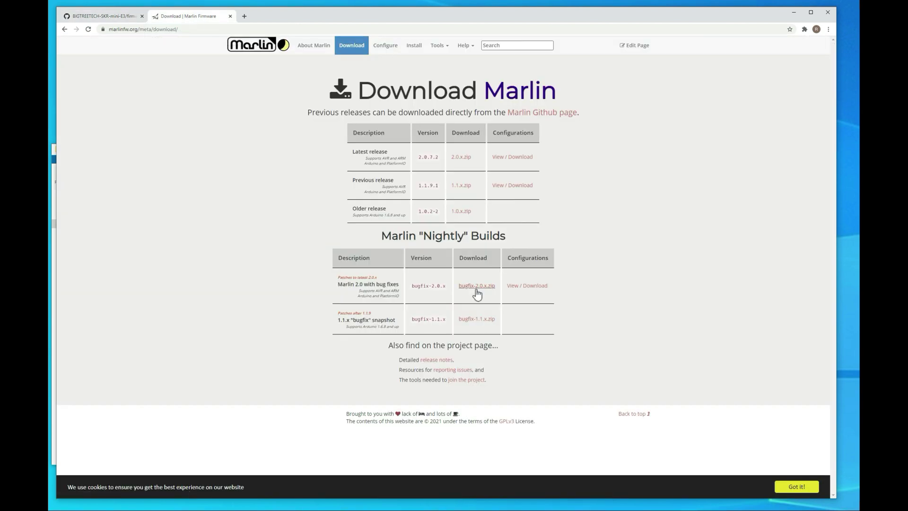
{"action": "left_click", "coordinate": [480, 287]}
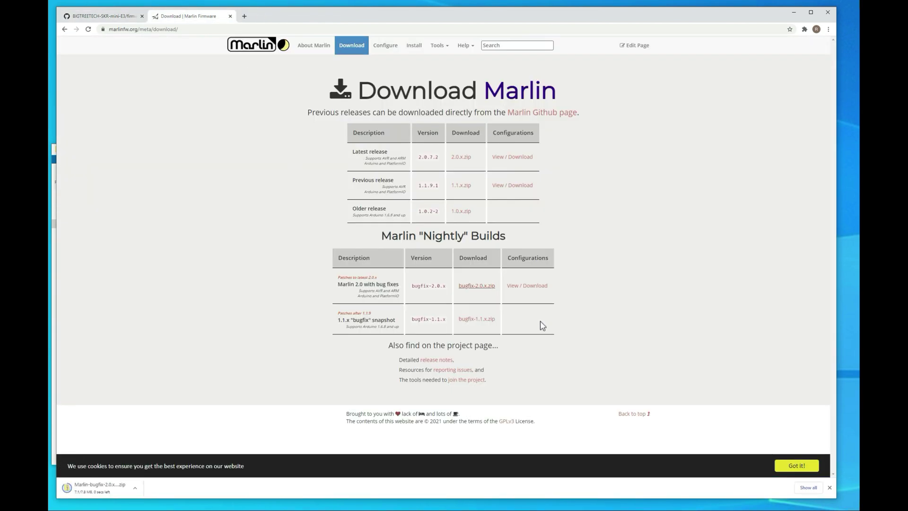
Step: Download the matching Configurations bugfix-2.0.x repository from GitHub as a ZIP
{"action": "left_click", "coordinate": [530, 290]}
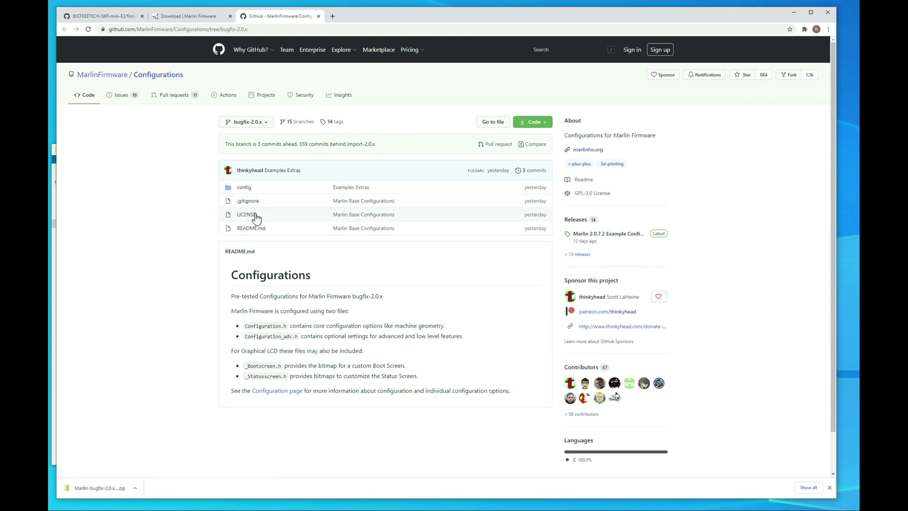
{"action": "left_click", "coordinate": [536, 124]}
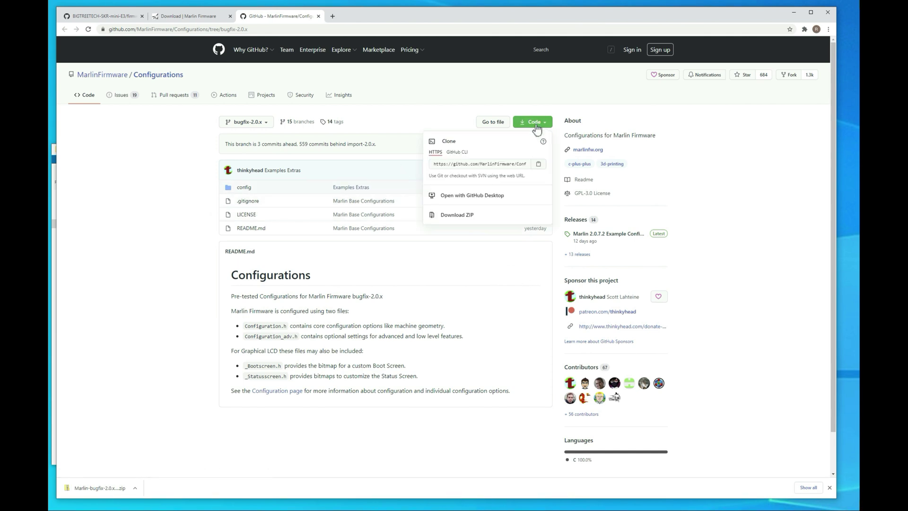
{"action": "left_click", "coordinate": [457, 215]}
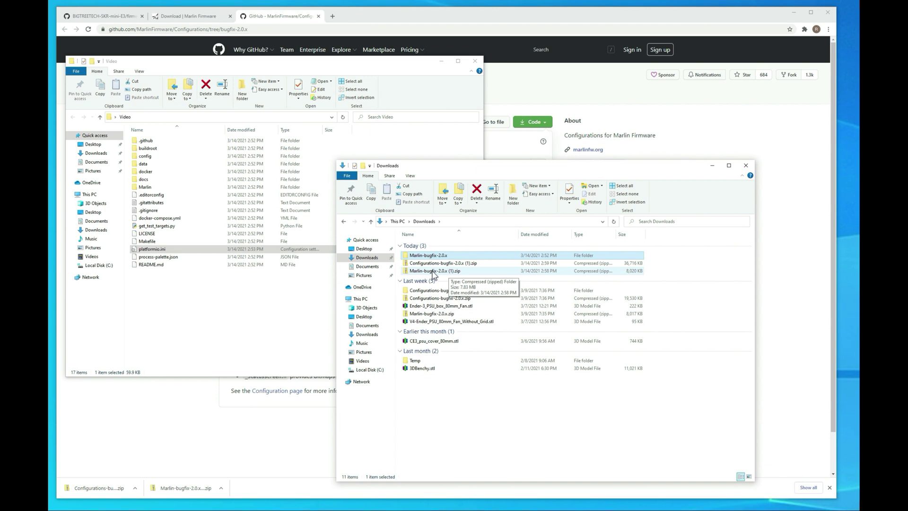
Step: Open platformio.ini from the extracted Marlin bugfix folder with Notepad
{"action": "right_click", "coordinate": [433, 273]}
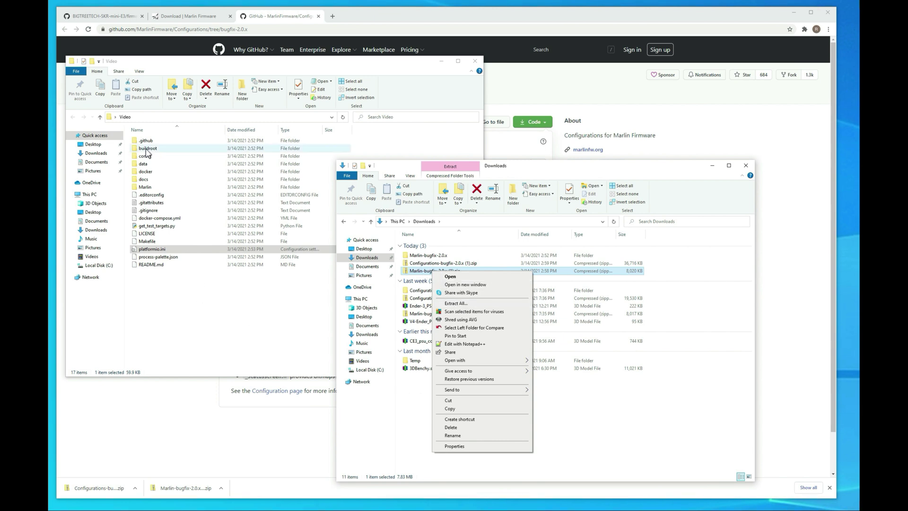
{"action": "left_click", "coordinate": [232, 315]}
{"action": "left_click", "coordinate": [541, 420]}
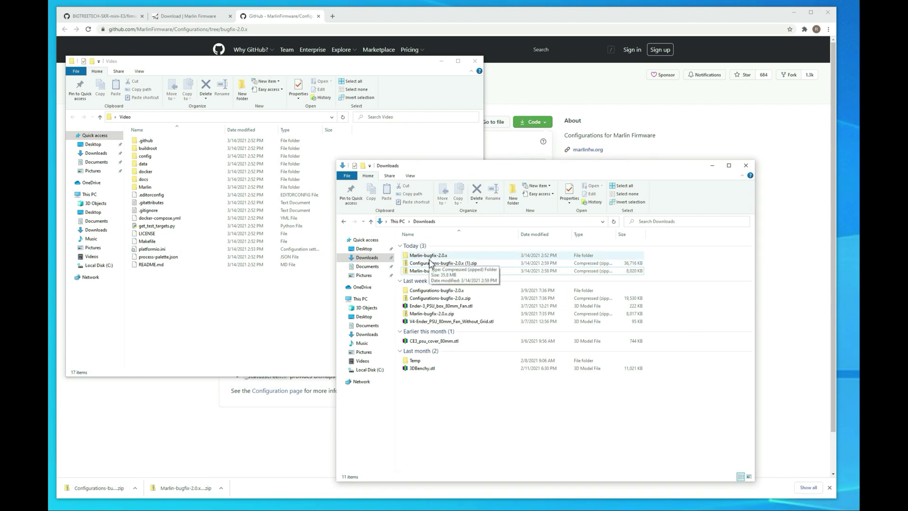
{"action": "left_click", "coordinate": [172, 234]}
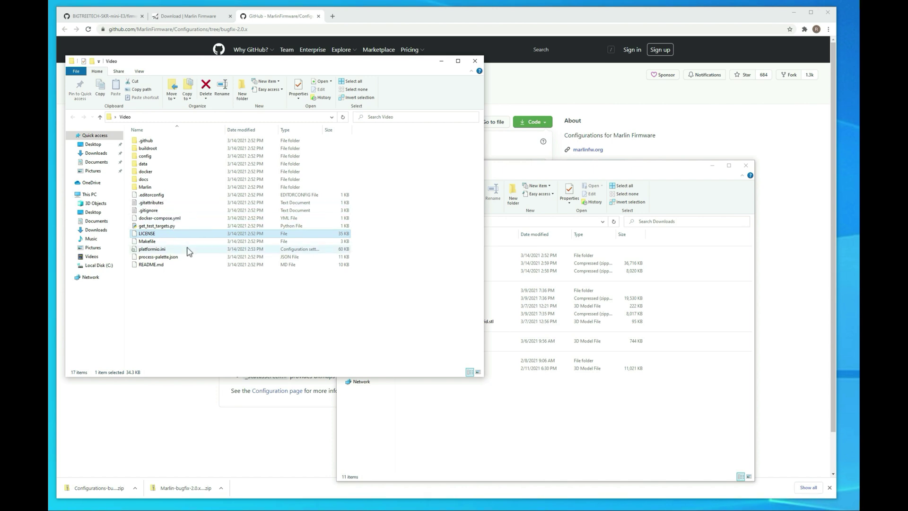
{"action": "left_click", "coordinate": [141, 250]}
{"action": "right_click", "coordinate": [151, 252]}
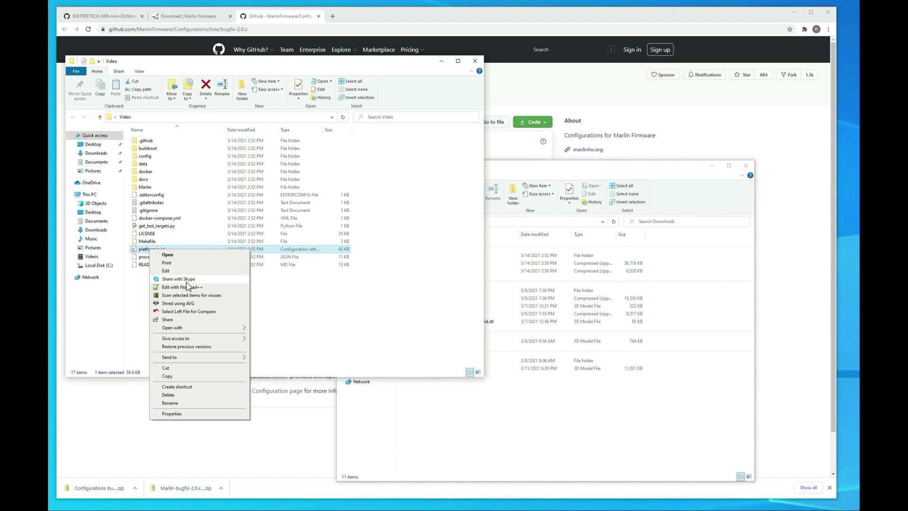
{"action": "mouse_move", "coordinate": [197, 328]}
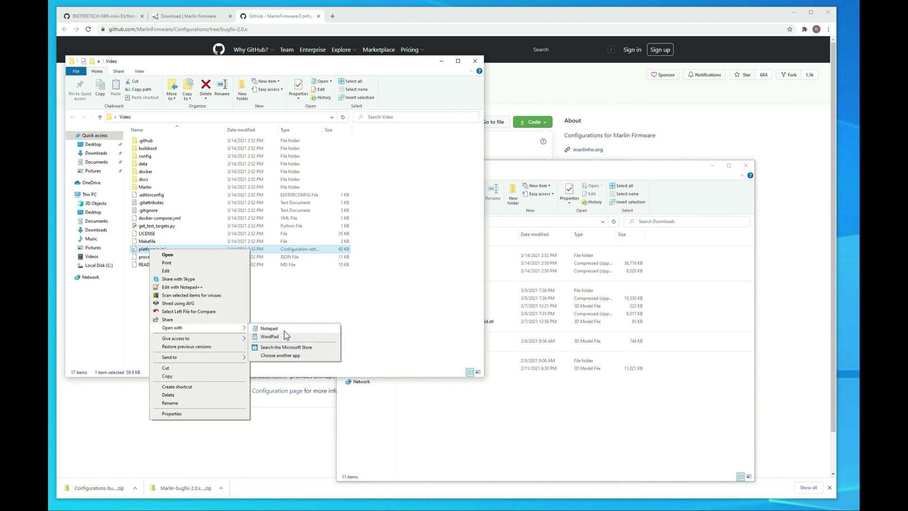
{"action": "left_click", "coordinate": [283, 330]}
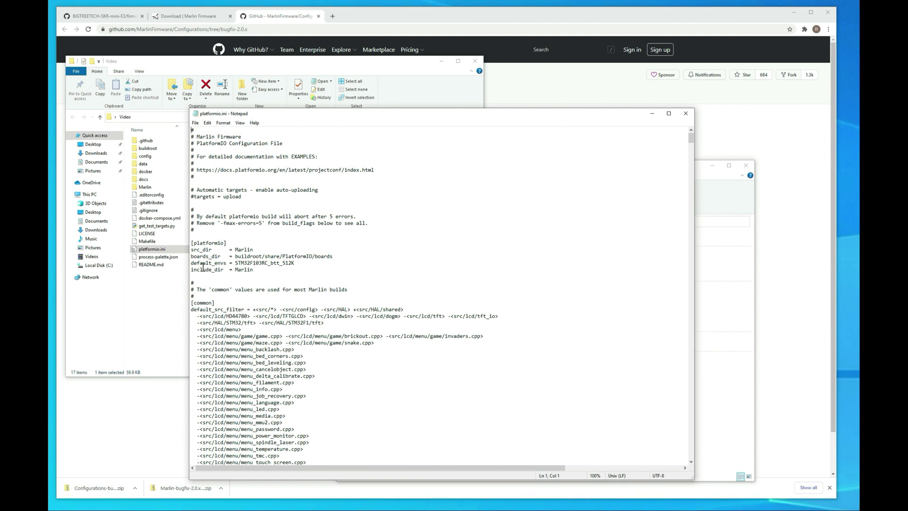
Step: Make sure default_envs reads STM32F103RC_btt_512K, then close platformio.ini
{"action": "left_click_drag", "start_coordinate": [235, 263], "coordinate": [295, 263]}
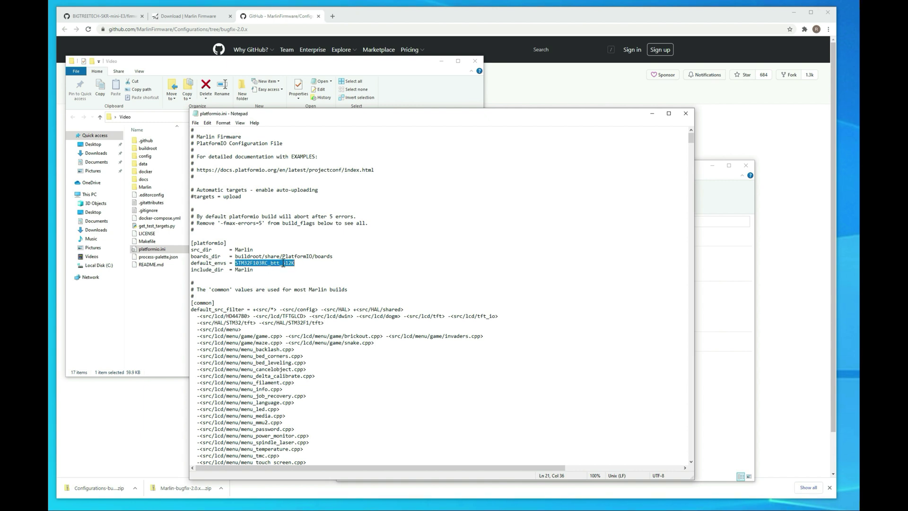
{"action": "left_click", "coordinate": [283, 267]}
{"action": "left_click_drag", "start_coordinate": [235, 263], "coordinate": [294, 265]}
{"action": "left_click", "coordinate": [283, 275]}
{"action": "type", "text": "_512K"}
{"action": "left_click_drag", "start_coordinate": [295, 265], "coordinate": [281, 267]}
{"action": "left_click", "coordinate": [689, 115]}
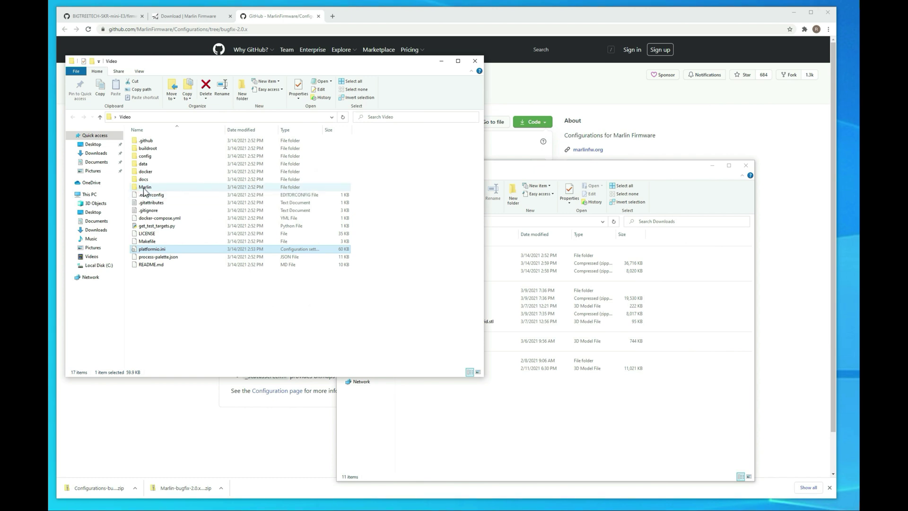
Step: Select Configuration.h and Configuration_adv.h in the Marlin source folder for replacement
{"action": "double_click", "coordinate": [145, 188]}
{"action": "left_click", "coordinate": [159, 156]}
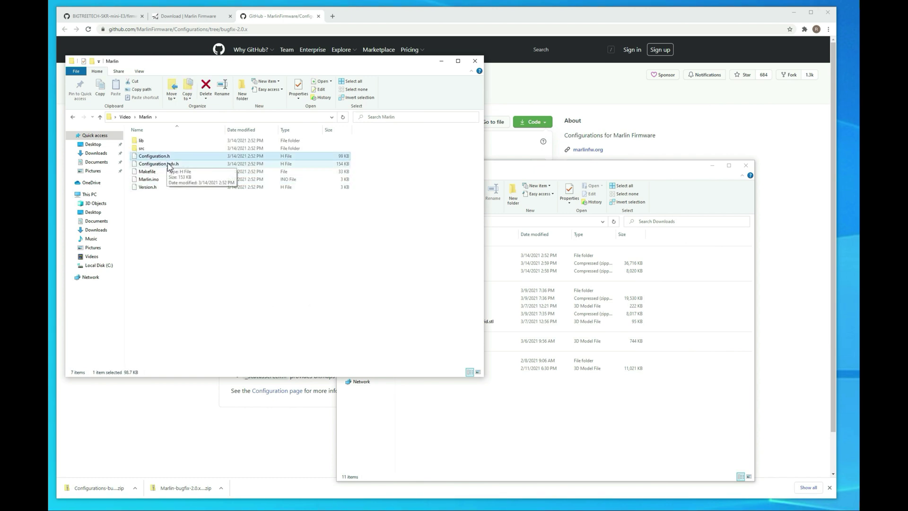
{"action": "left_click", "coordinate": [170, 165], "text": "ctrl"}
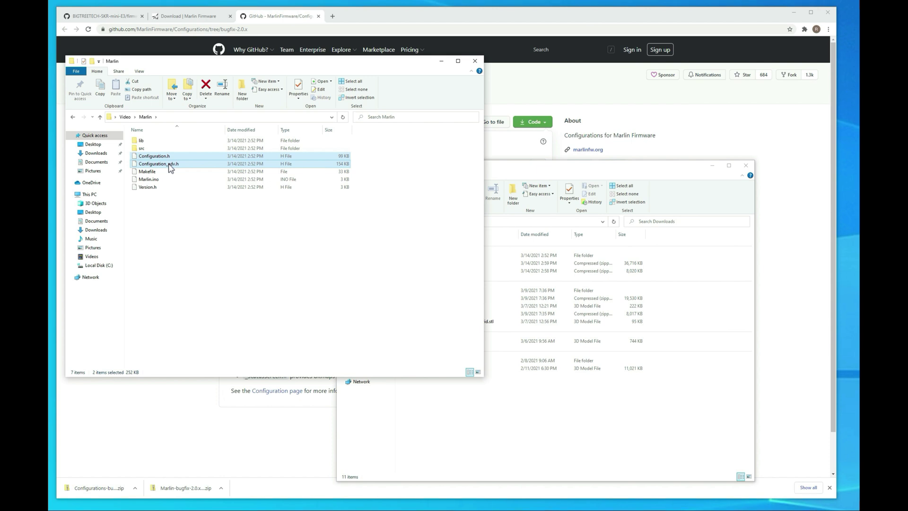
{"action": "right_click", "coordinate": [172, 164]}
Step: Browse the Configurations download to config/examples/Creality/Ender-3 Pro/BigTreeTech SKR Mini E3 2.0
{"action": "left_click", "coordinate": [533, 431]}
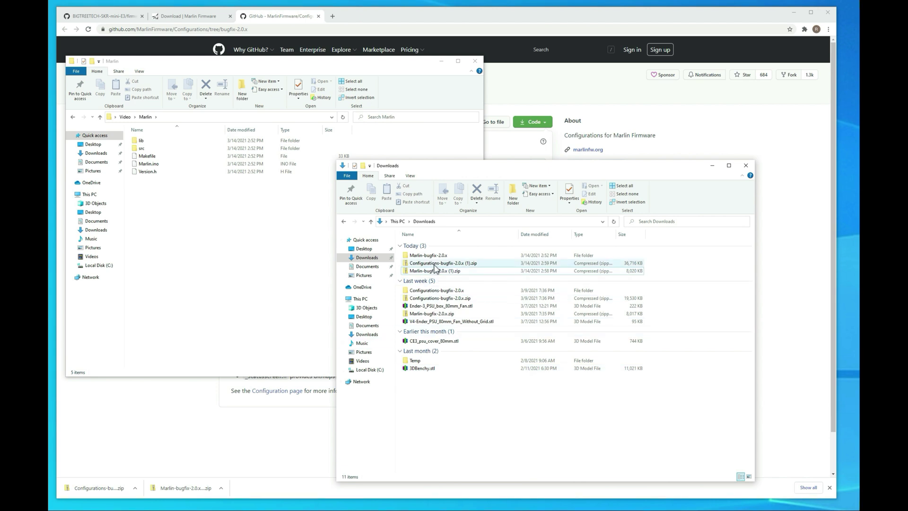
{"action": "double_click", "coordinate": [462, 292]}
{"action": "left_click", "coordinate": [439, 248]}
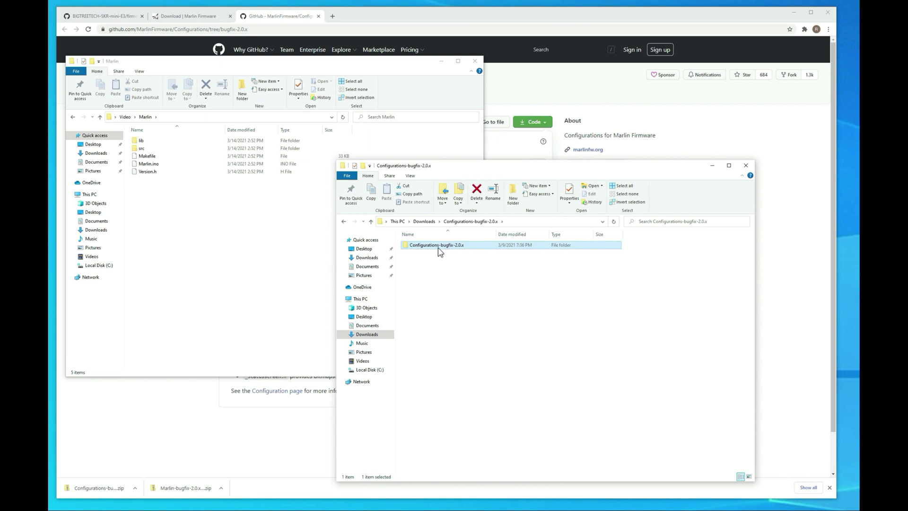
{"action": "double_click", "coordinate": [438, 246]}
{"action": "double_click", "coordinate": [439, 247]}
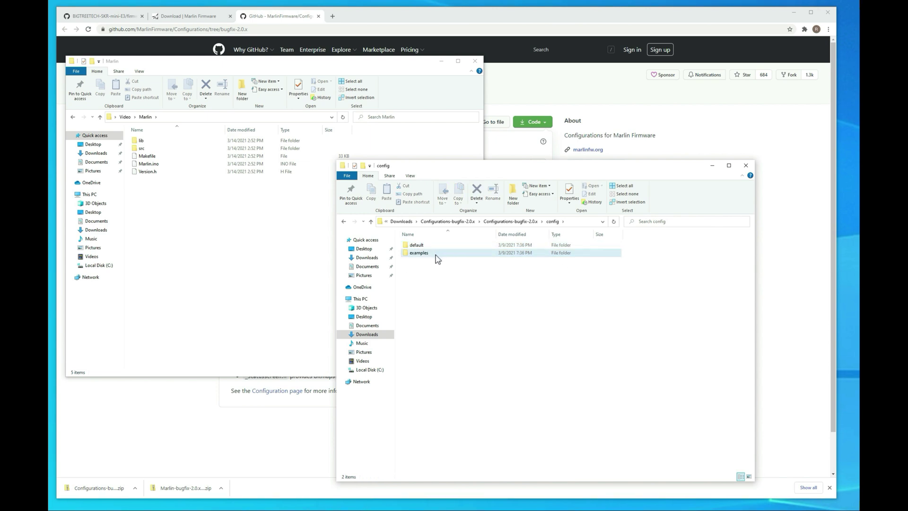
{"action": "double_click", "coordinate": [435, 254]}
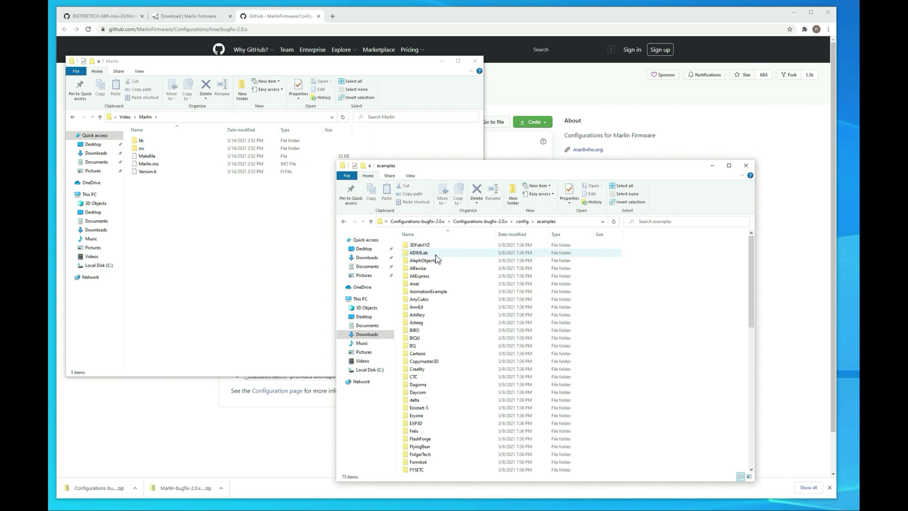
{"action": "double_click", "coordinate": [418, 369]}
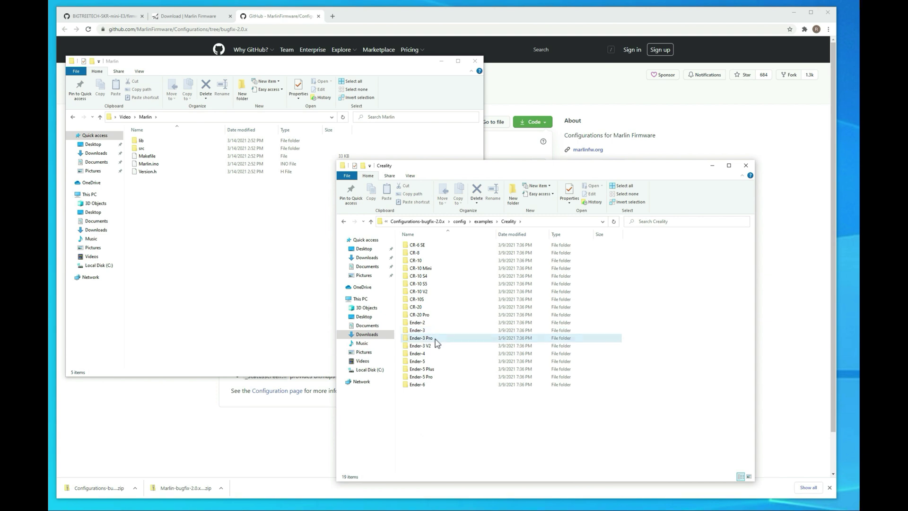
{"action": "double_click", "coordinate": [421, 338]}
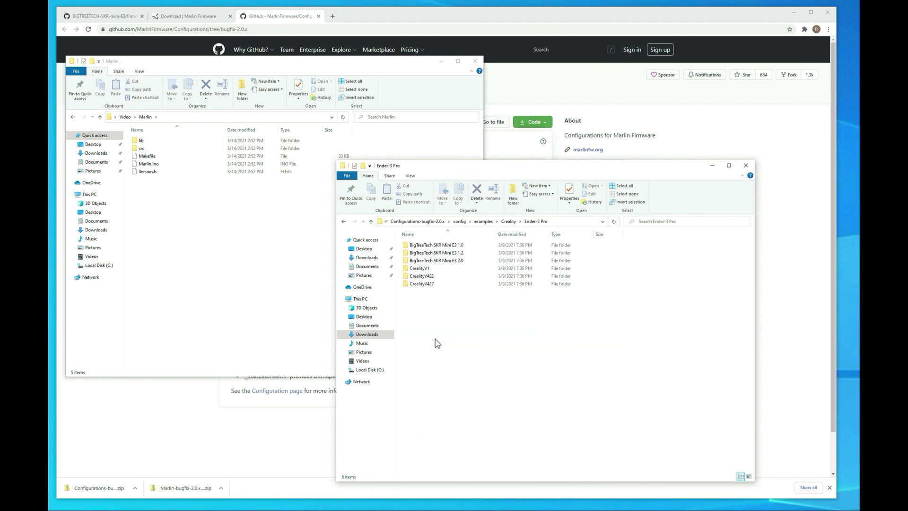
{"action": "double_click", "coordinate": [443, 261]}
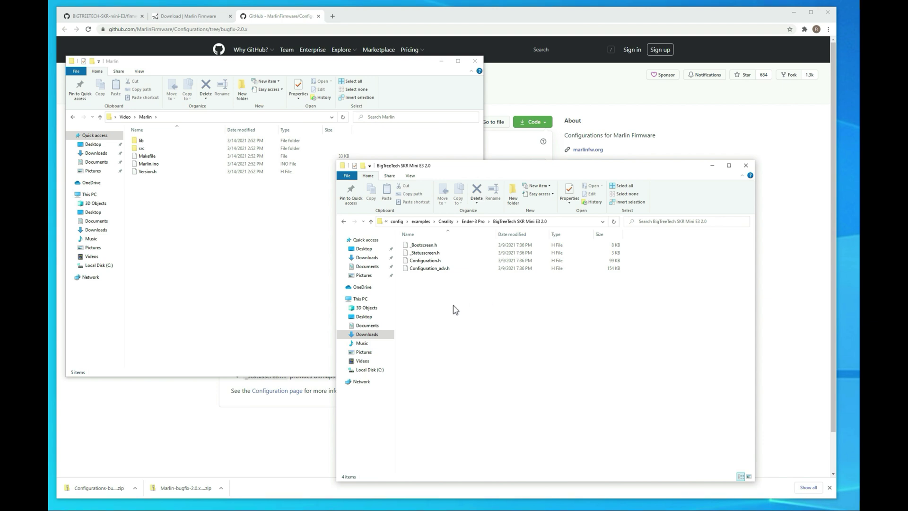
Step: Copy the four example .h header files and paste them into the Marlin folder
{"action": "left_click_drag", "start_coordinate": [460, 292], "coordinate": [426, 244]}
{"action": "right_click", "coordinate": [425, 249]}
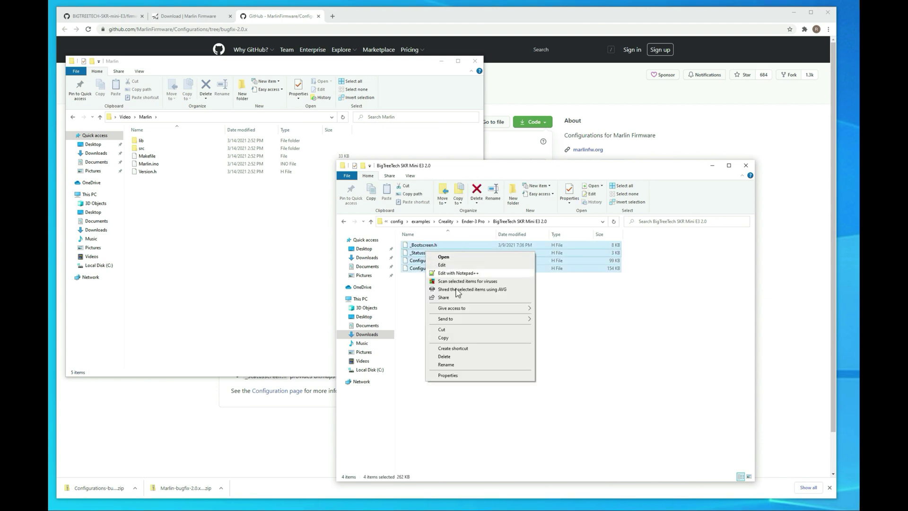
{"action": "left_click", "coordinate": [440, 334]}
{"action": "right_click", "coordinate": [234, 265]}
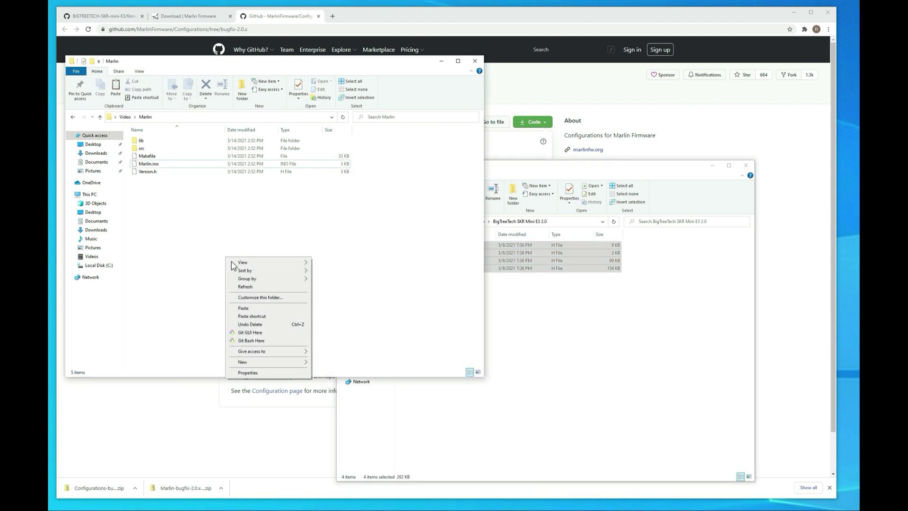
{"action": "left_click", "coordinate": [258, 310]}
{"action": "left_click", "coordinate": [341, 295]}
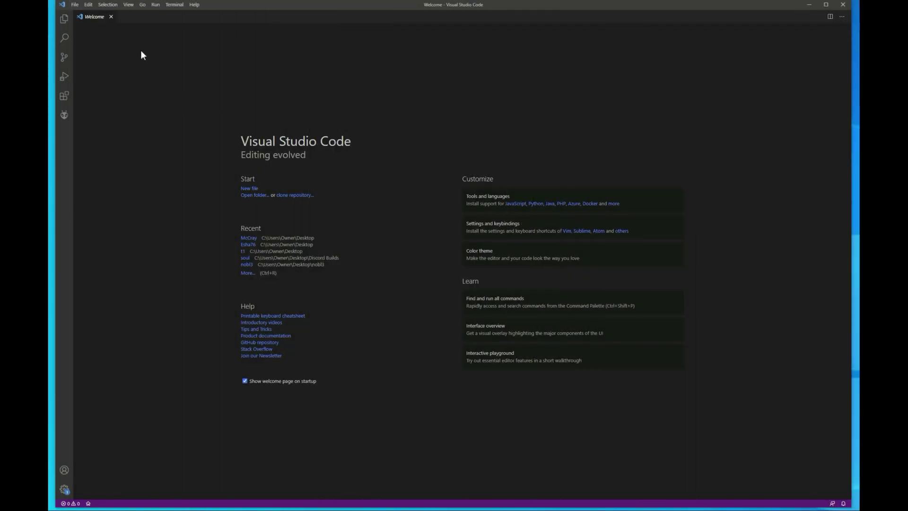
Step: Open the Desktop's Video folder as the workspace via File > Open Folder
{"action": "left_click", "coordinate": [76, 4]}
{"action": "left_click", "coordinate": [97, 50]}
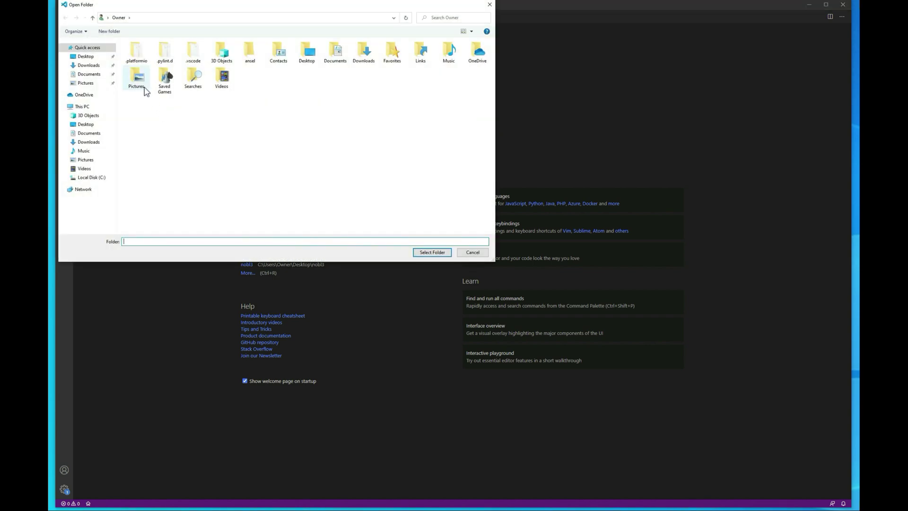
{"action": "left_click", "coordinate": [86, 57]}
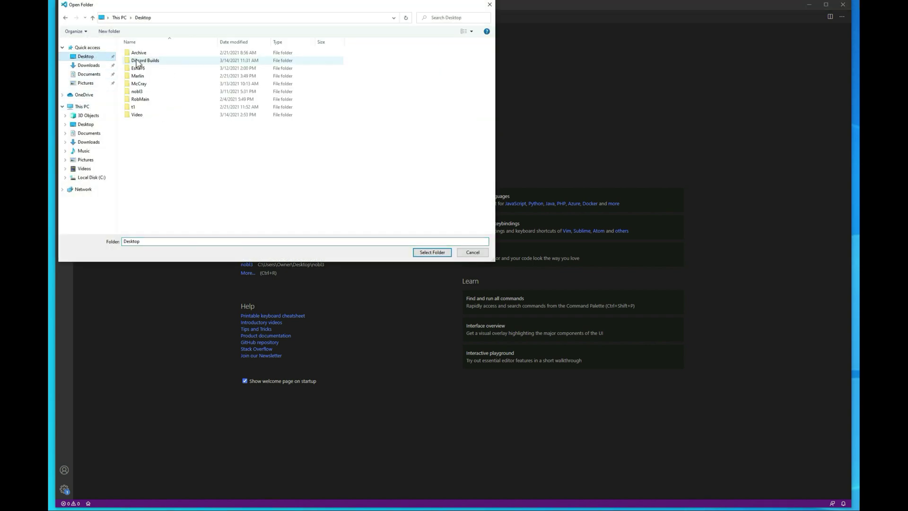
{"action": "left_click", "coordinate": [145, 115]}
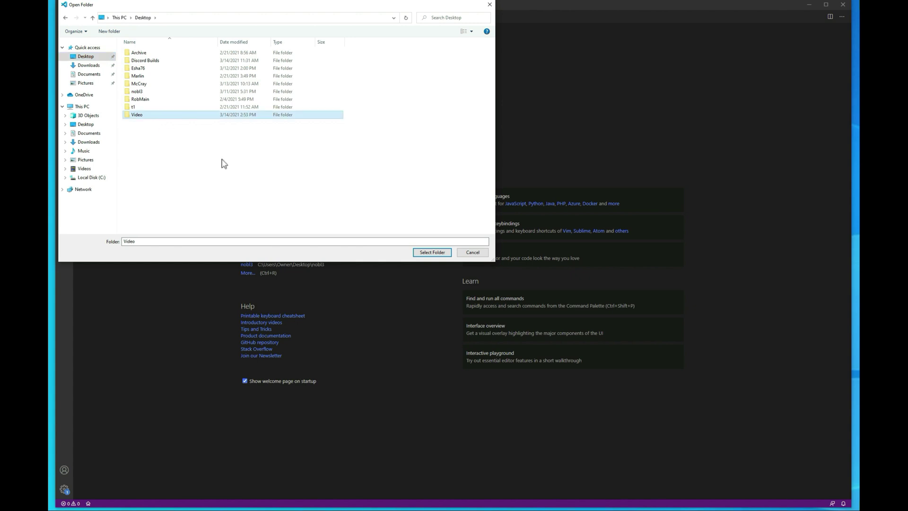
{"action": "left_click", "coordinate": [437, 253]}
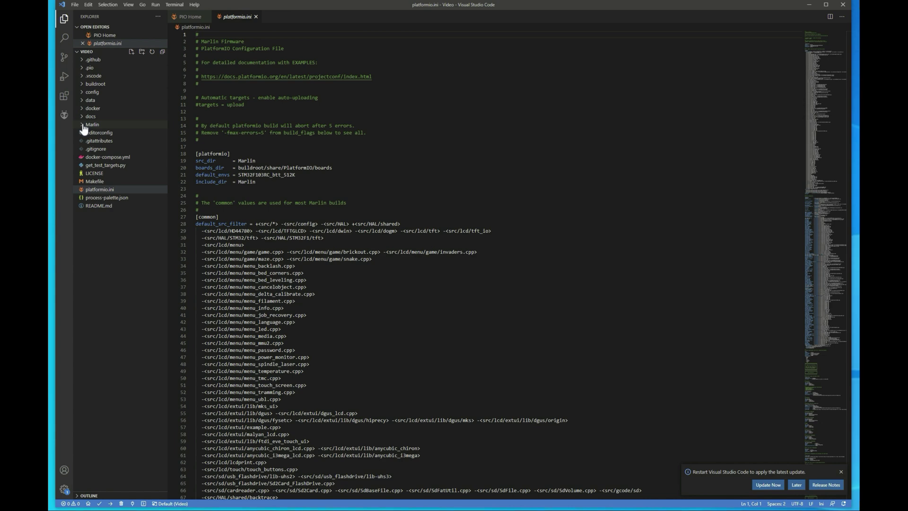
Step: Open Marlin/Configuration.h, search for bltouch and uncomment #define BLTOUCH
{"action": "left_click", "coordinate": [84, 127]}
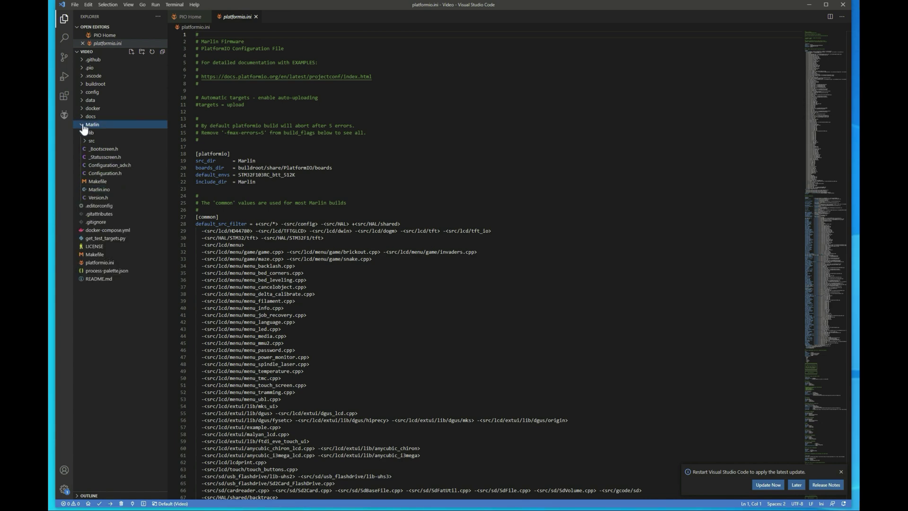
{"action": "left_click", "coordinate": [101, 174]}
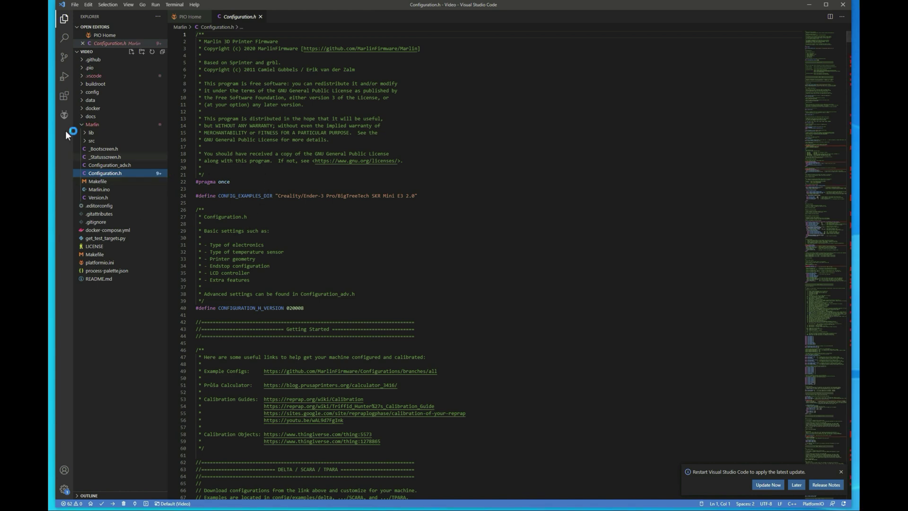
{"action": "left_click", "coordinate": [546, 136]}
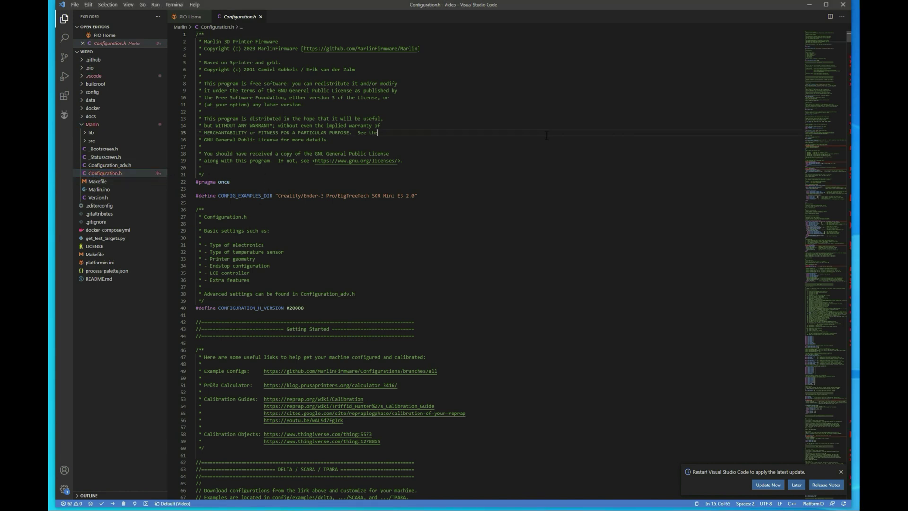
{"action": "key", "text": "ctrl+f"}
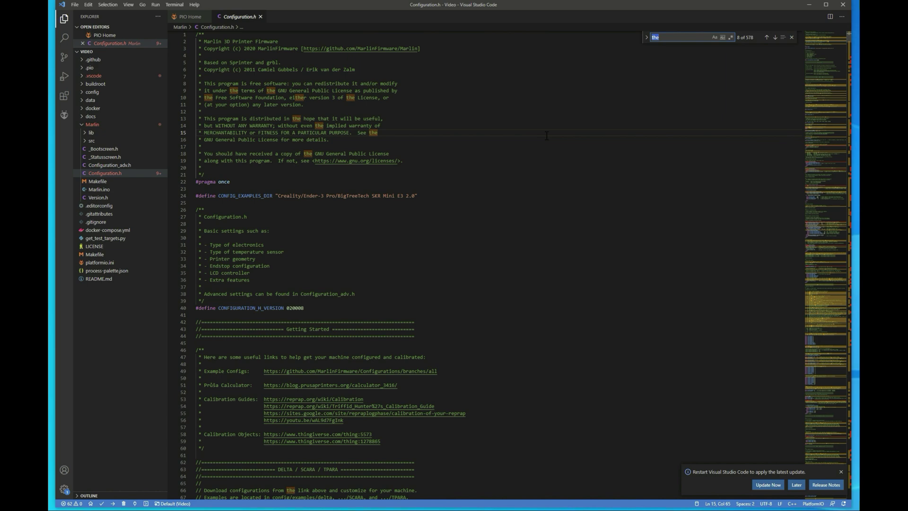
{"action": "type", "text": "bltouch"}
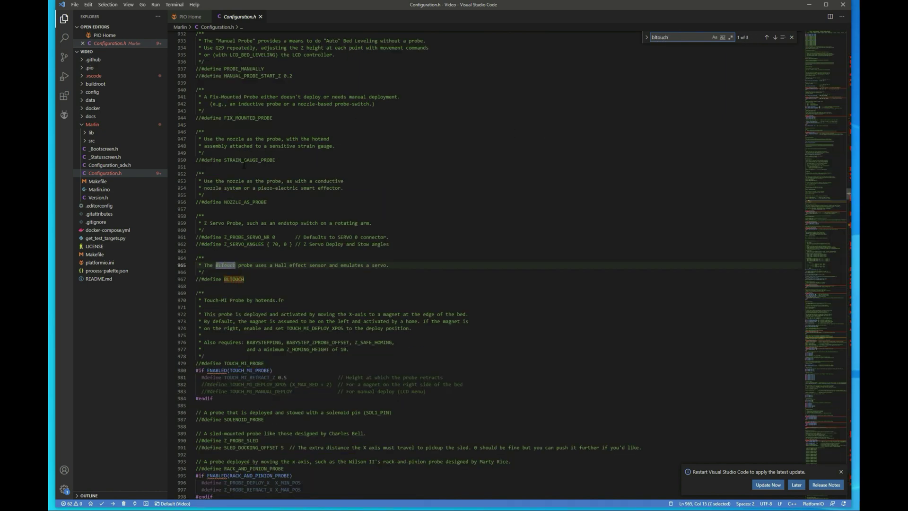
{"action": "left_click", "coordinate": [196, 279]}
{"action": "key", "text": "Delete"}
{"action": "key", "text": "Delete"}
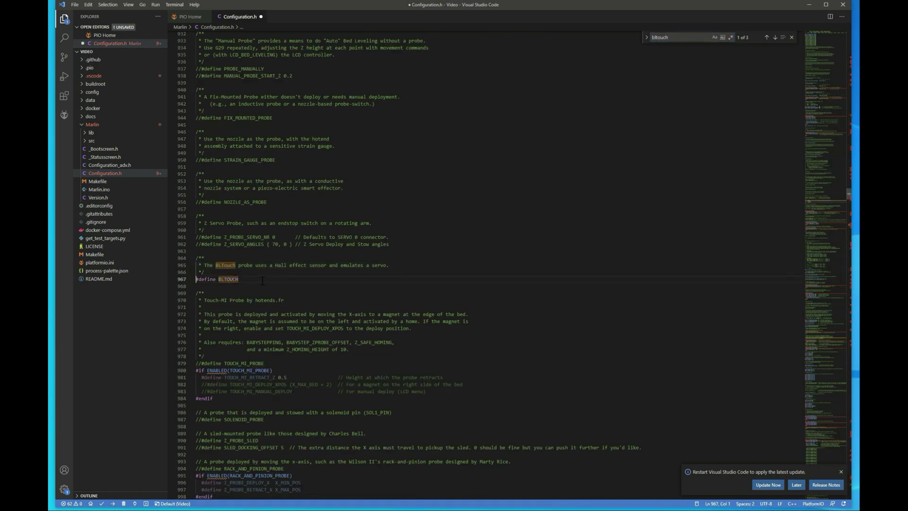
{"action": "left_click", "coordinate": [263, 279]}
Step: Comment out Z_MIN_PROBE_USES_Z_MIN_ENDSTOP_PIN and uncomment USE_PROBE_FOR_Z_HOMING
{"action": "scroll", "coordinate": [262, 281], "scroll_direction": "up", "scroll_amount": 10}
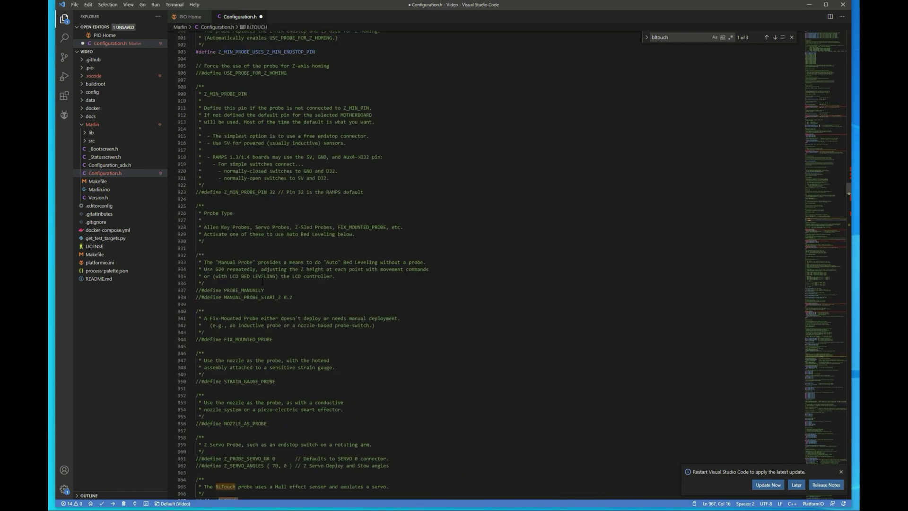
{"action": "scroll", "coordinate": [263, 281], "scroll_direction": "up", "scroll_amount": 4}
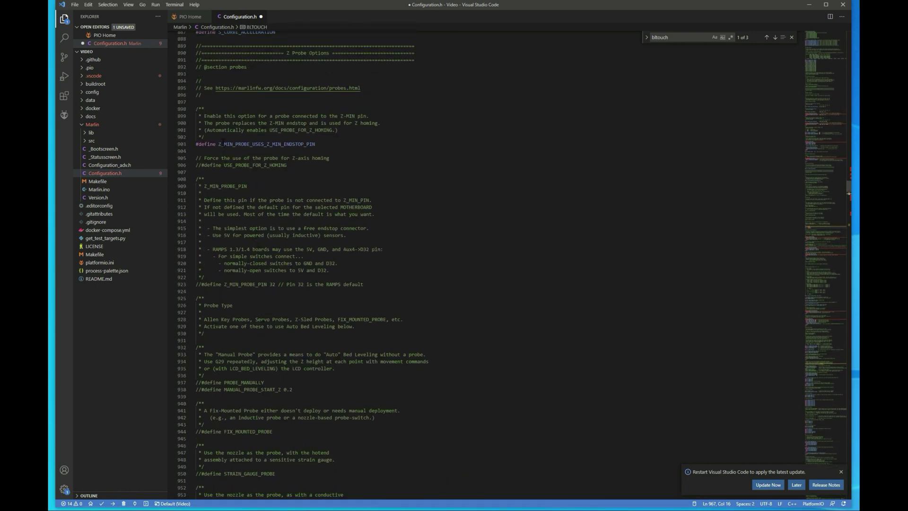
{"action": "mouse_move", "coordinate": [239, 146]}
{"action": "left_click", "coordinate": [196, 144]}
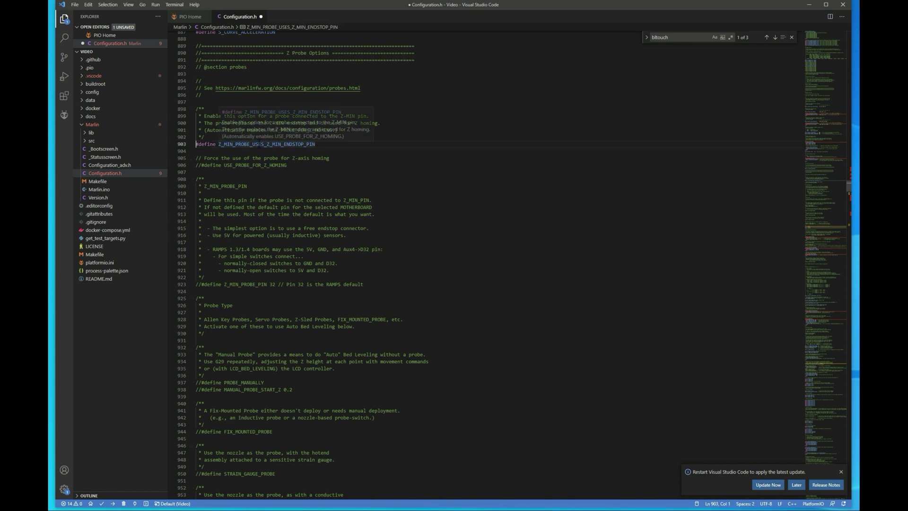
{"action": "key", "text": "ctrl+slash"}
{"action": "left_click", "coordinate": [200, 165]}
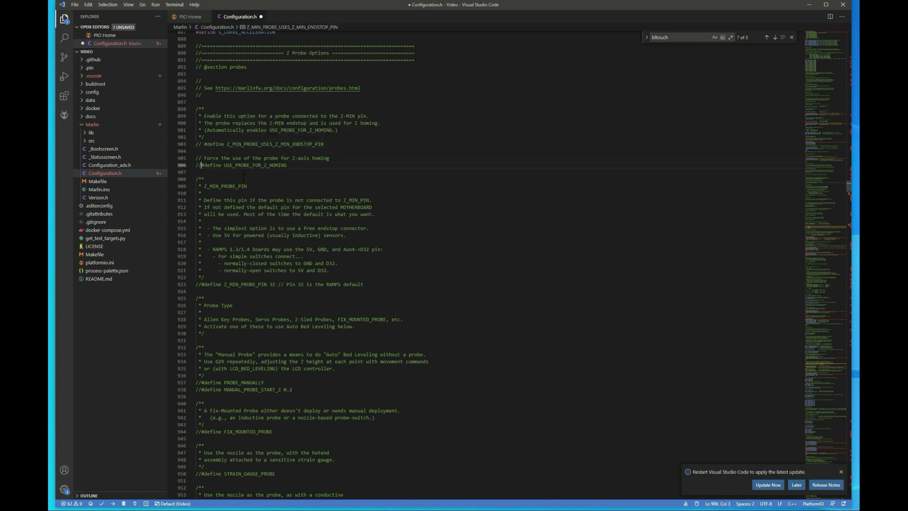
{"action": "key", "text": "BackSpace"}
{"action": "key", "text": "BackSpace"}
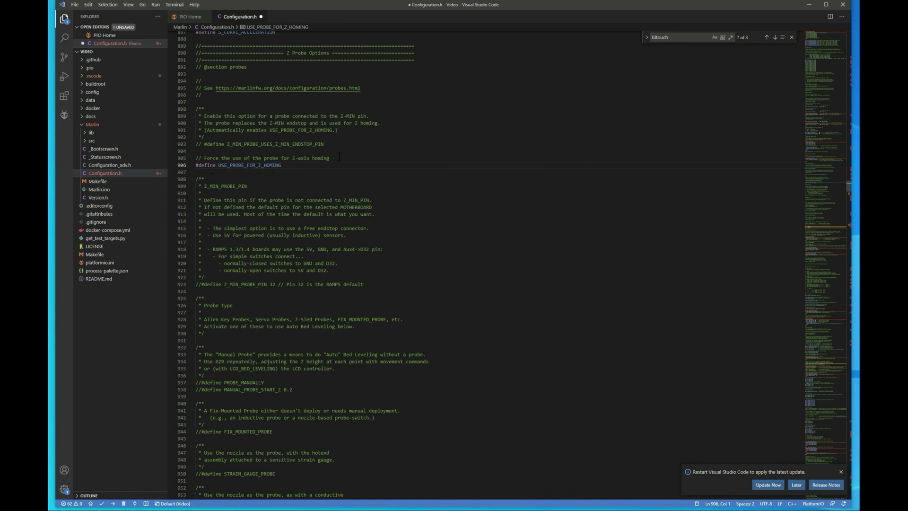
Step: Re-comment USE_PROBE_FOR_Z_HOMING and uncomment Z_MIN_PROBE_USES_Z_MIN_ENDSTOP_PIN again
{"action": "type", "text": "//"}
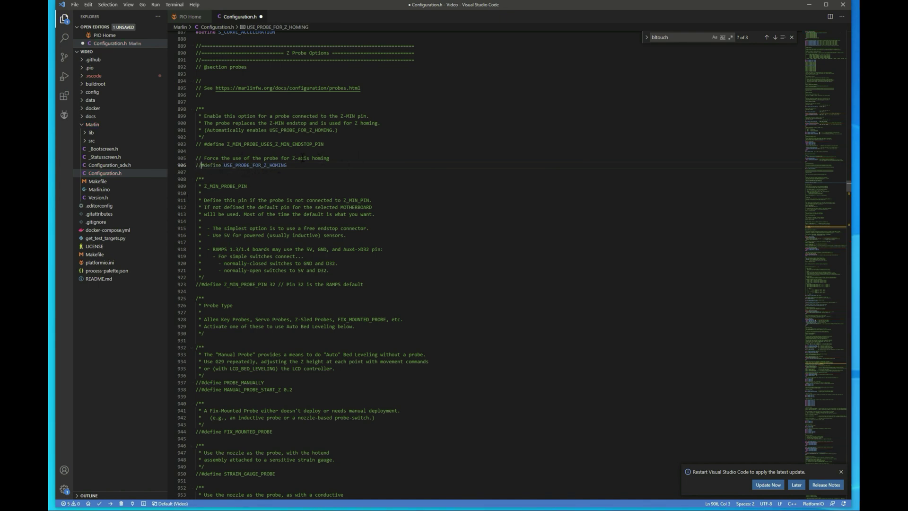
{"action": "key", "text": "Up"}
{"action": "key", "text": "Up"}
{"action": "key", "text": "Up"}
{"action": "key", "text": "BackSpace"}
{"action": "key", "text": "BackSpace"}
{"action": "key", "text": "BackSpace"}
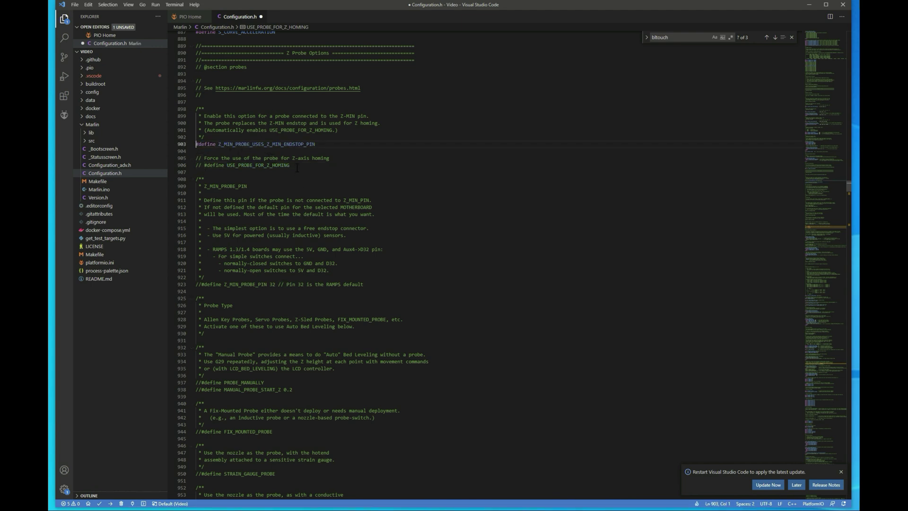
Step: Change NOZZLE_TO_PROBE_OFFSET's X to -47 and Y to -23, giving { -47, -23, 0 }
{"action": "scroll", "coordinate": [309, 204], "scroll_direction": "down", "scroll_amount": 4}
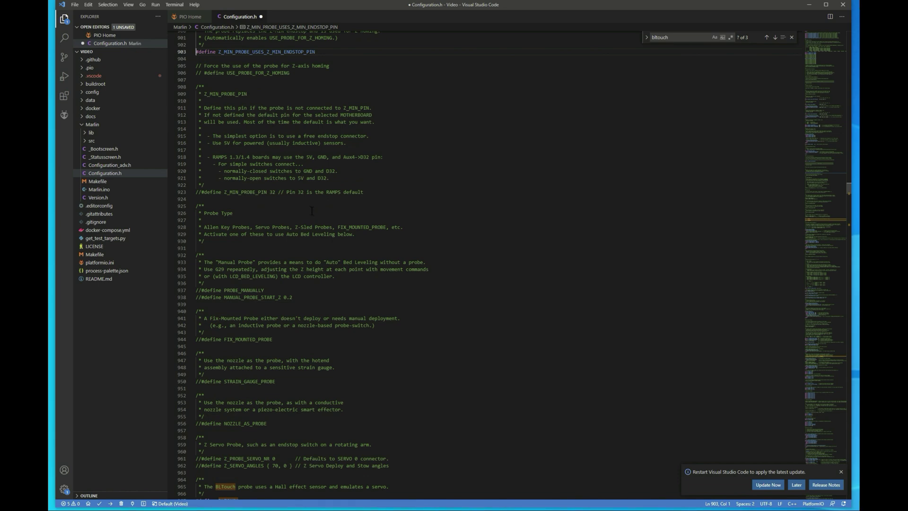
{"action": "scroll", "coordinate": [311, 211], "scroll_direction": "down", "scroll_amount": 16}
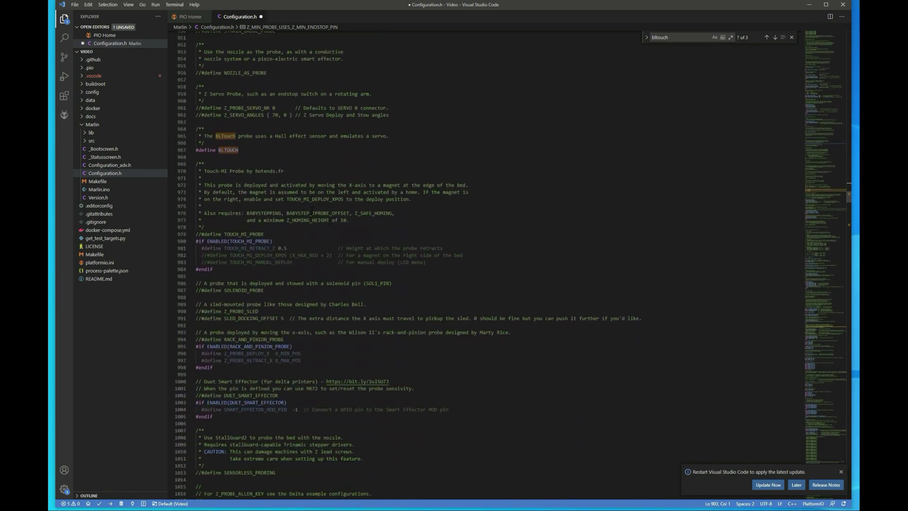
{"action": "scroll", "coordinate": [312, 211], "scroll_direction": "down", "scroll_amount": 20}
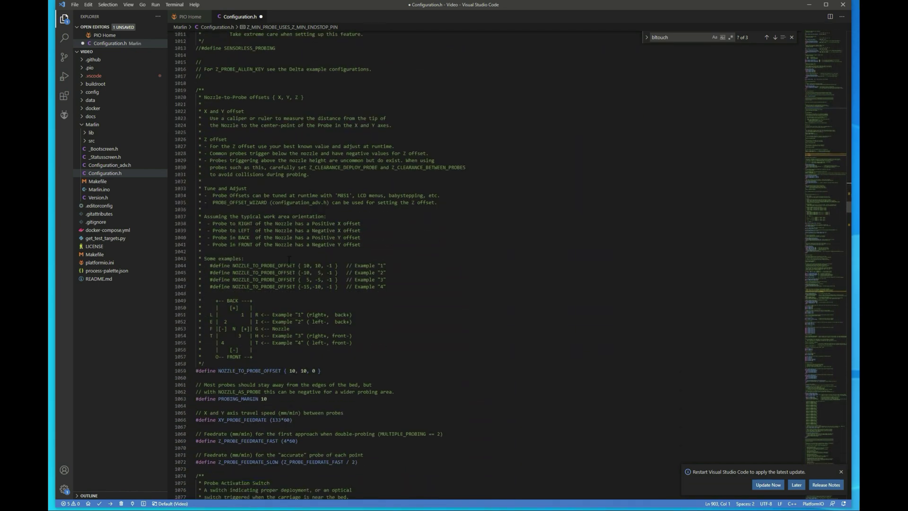
{"action": "left_click_drag", "start_coordinate": [274, 357], "coordinate": [253, 357]}
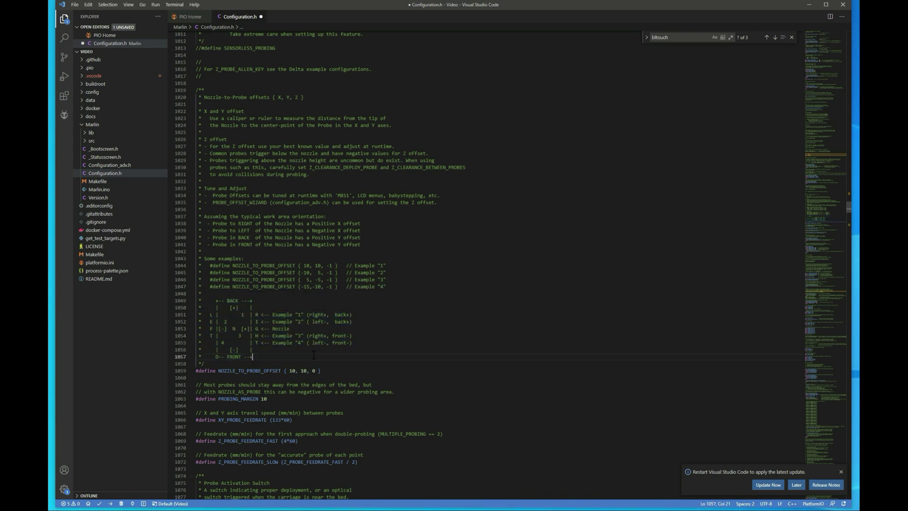
{"action": "scroll", "coordinate": [253, 357], "scroll_direction": "down", "scroll_amount": 2}
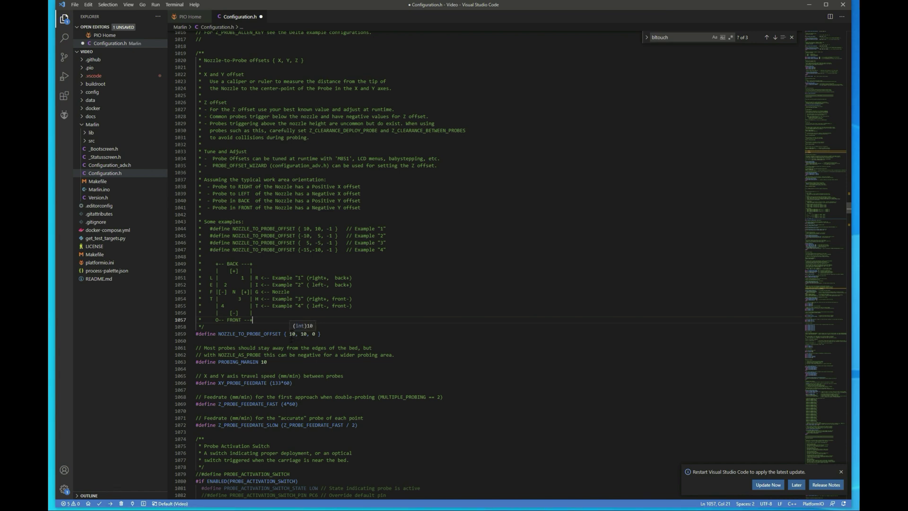
{"action": "left_click_drag", "start_coordinate": [289, 334], "coordinate": [292, 334]}
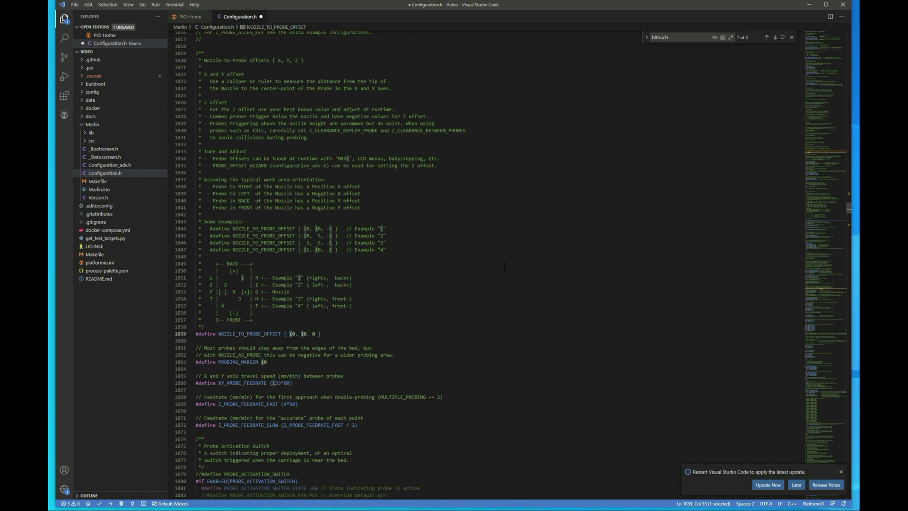
{"action": "key", "text": "BackSpace"}
{"action": "key", "text": "BackSpace"}
{"action": "key", "text": "Delete"}
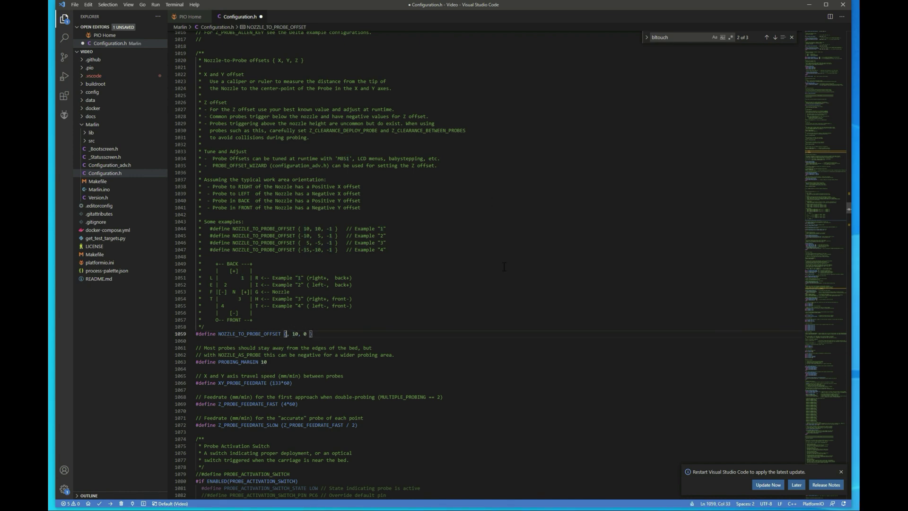
{"action": "type", "text": "-47"}
{"action": "key", "text": "Right"}
{"action": "key", "text": "Right"}
{"action": "key", "text": "Right"}
{"action": "key", "text": "Right"}
{"action": "key", "text": "BackSpace"}
{"action": "key", "text": "BackSpace"}
{"action": "type", "text": "-23"}
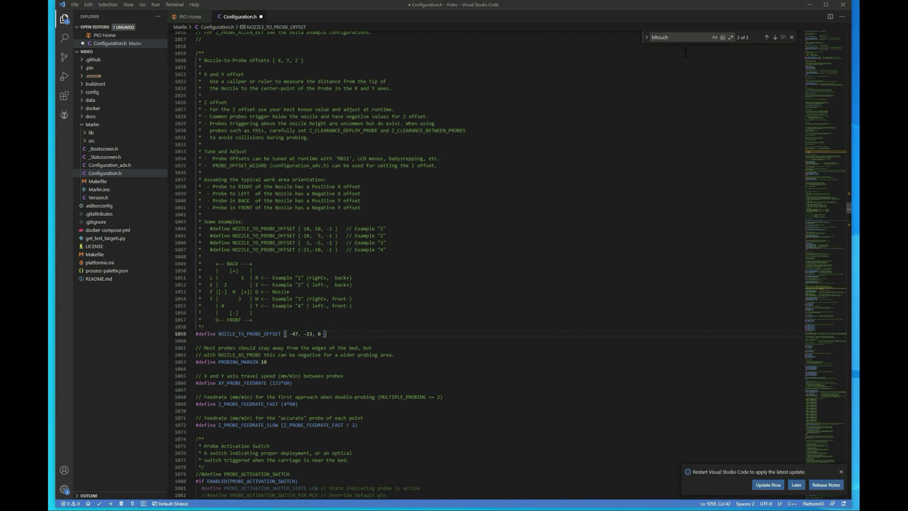
Step: Search for min_so and comment out #define MIN_SOFTWARE_ENDSTOP_Z
{"action": "double_click", "coordinate": [677, 36]}
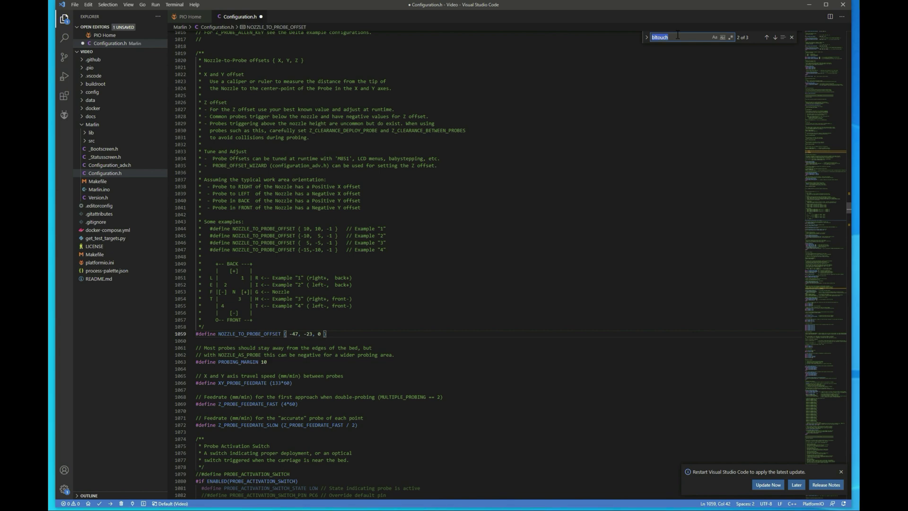
{"action": "type", "text": "min_so"}
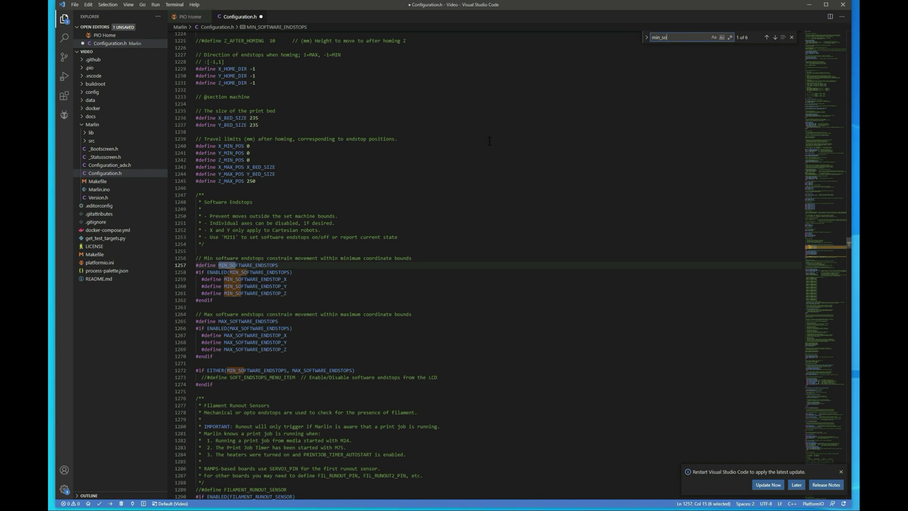
{"action": "left_click", "coordinate": [201, 293]}
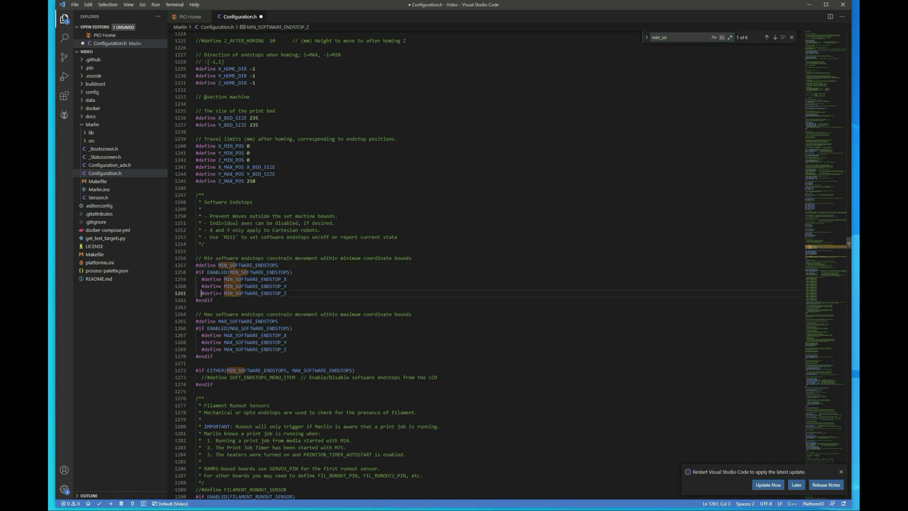
{"action": "type", "text": "//"}
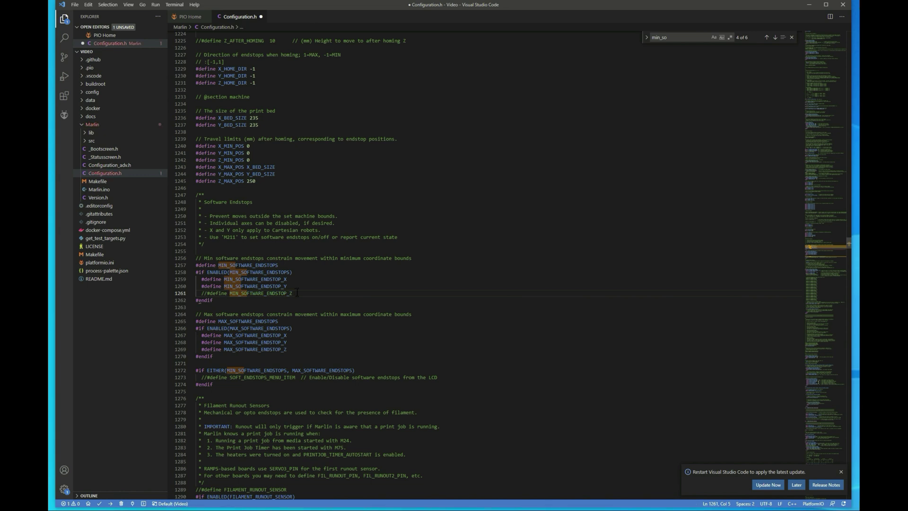
Step: Search for z_safe and uncomment #define Z_SAFE_HOMING
{"action": "double_click", "coordinate": [679, 39]}
{"action": "type", "text": "z_safe"}
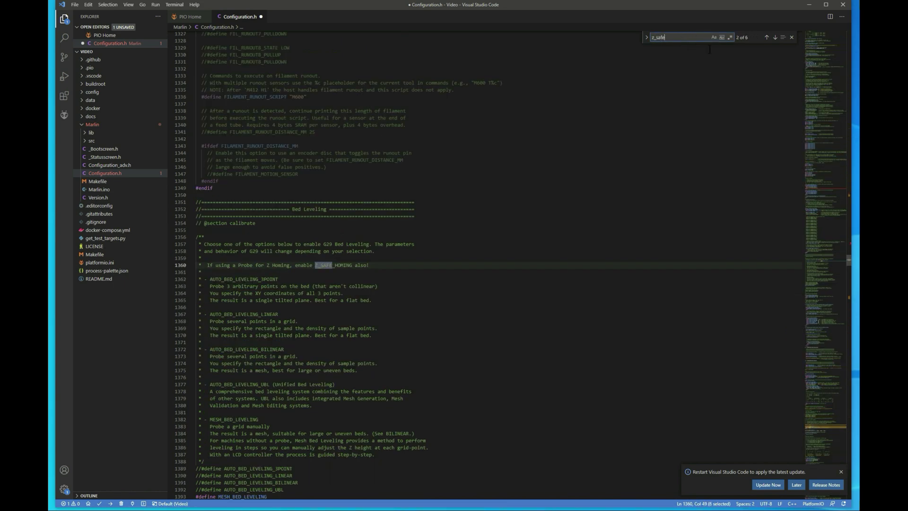
{"action": "left_click", "coordinate": [774, 38]}
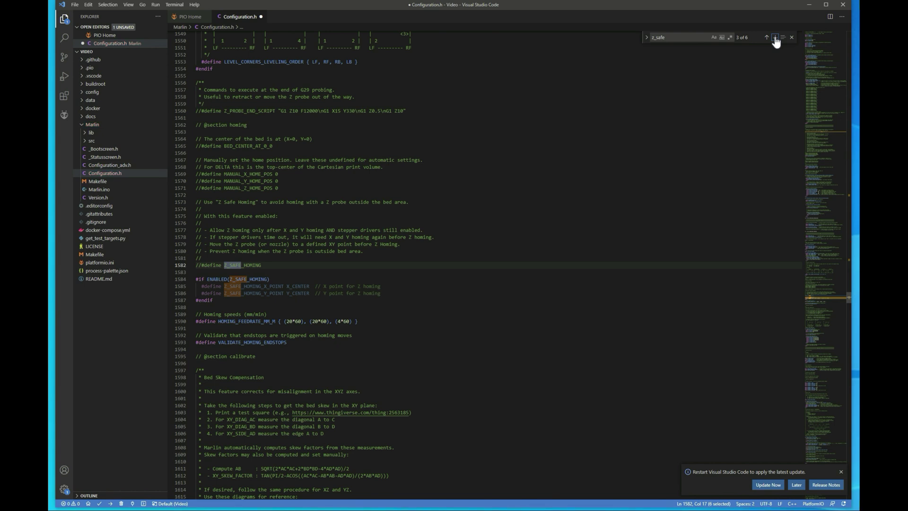
{"action": "left_click", "coordinate": [210, 265]}
{"action": "left_click", "coordinate": [201, 265]}
{"action": "key", "text": "BackSpace"}
{"action": "key", "text": "BackSpace"}
Step: In Configuration_adv.h, search bltouch_de and uncomment #define BLTOUCH_DELAY 500
{"action": "left_click", "coordinate": [114, 167]}
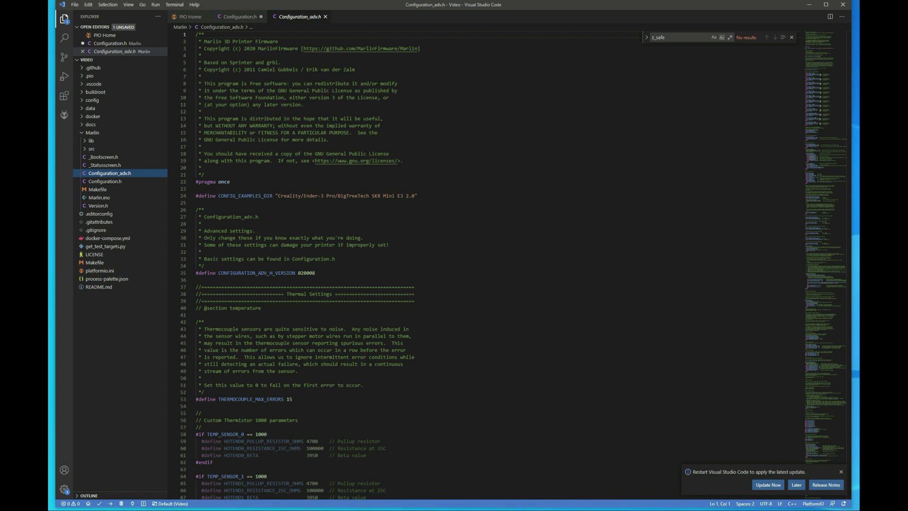
{"action": "double_click", "coordinate": [675, 37]}
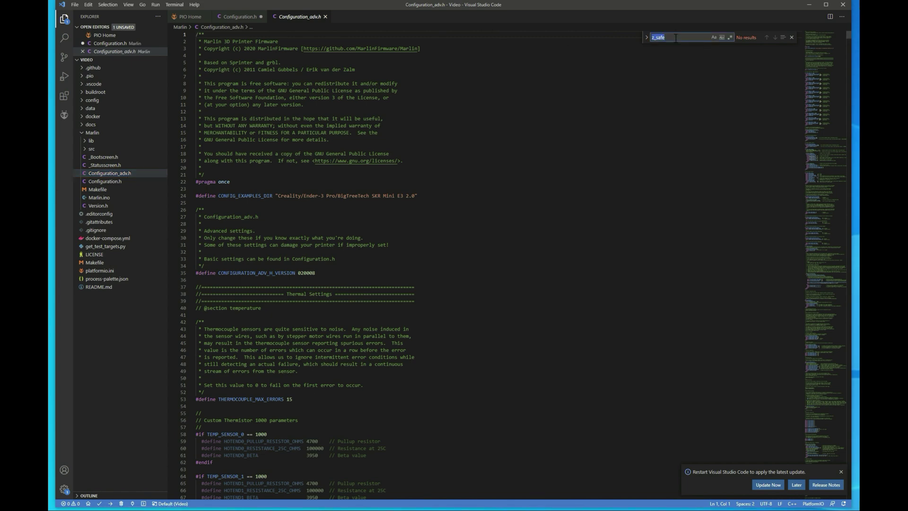
{"action": "type", "text": "bltouch"}
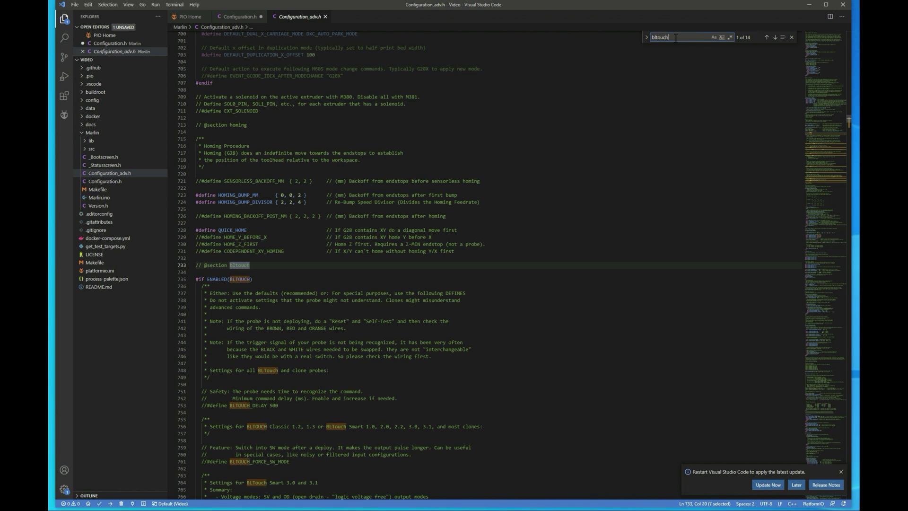
{"action": "type", "text": "_del"}
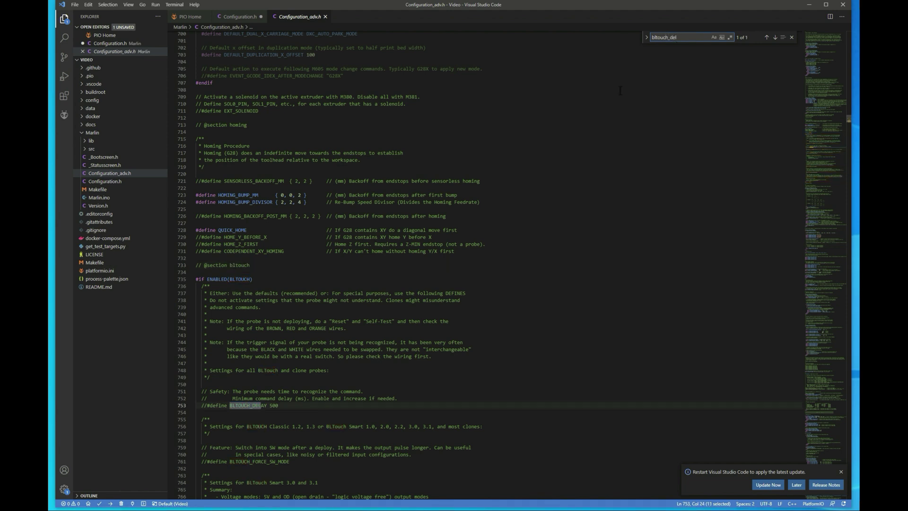
{"action": "scroll", "coordinate": [212, 310], "scroll_direction": "down", "scroll_amount": 4}
{"action": "left_click", "coordinate": [208, 313]}
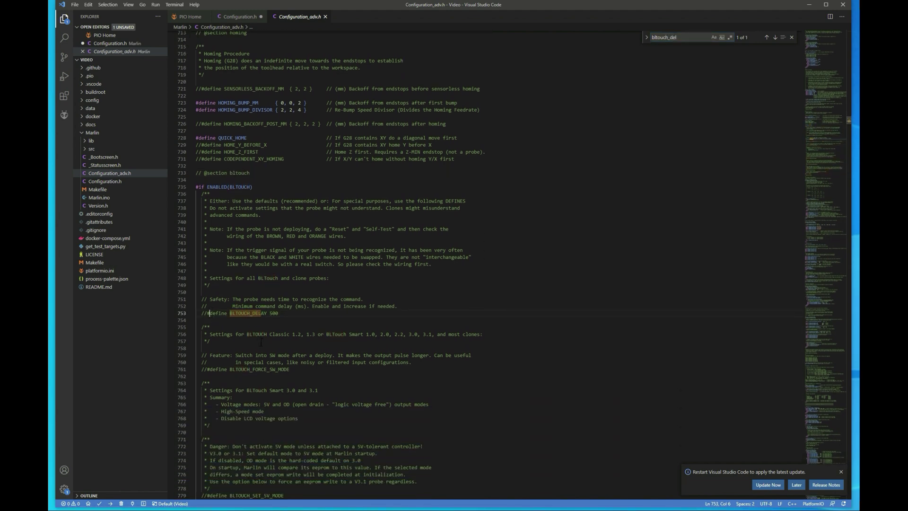
{"action": "key", "text": "BackSpace"}
{"action": "key", "text": "BackSpace"}
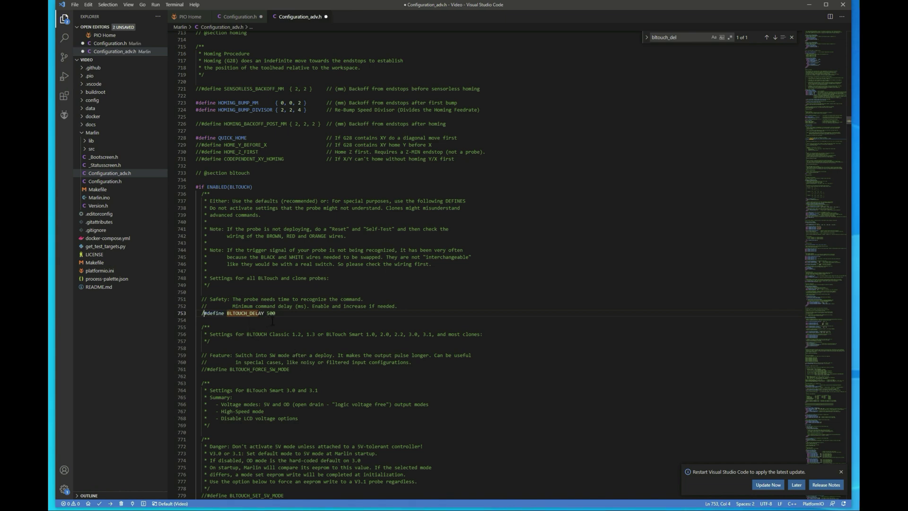
Step: Uncomment #define BLTOUCH_FORCE_SW_MODE
{"action": "left_click", "coordinate": [207, 369]}
{"action": "key", "text": "ctrl+slash"}
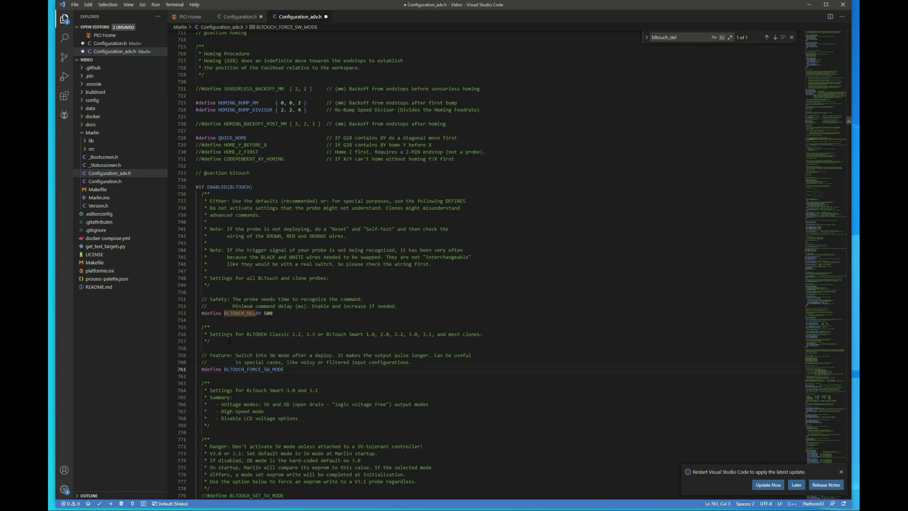
{"action": "mouse_move", "coordinate": [240, 369]}
{"action": "scroll", "coordinate": [338, 368], "scroll_direction": "down", "scroll_amount": 1}
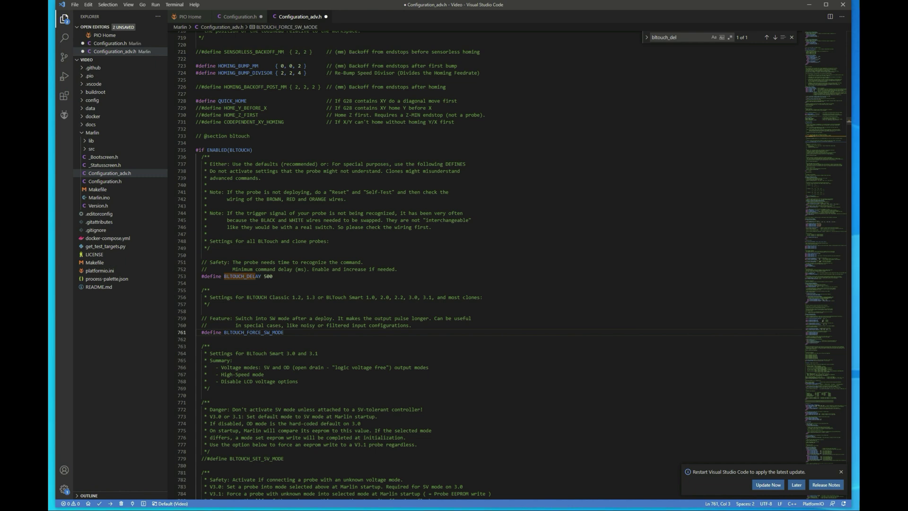
Step: Search probe_off and uncomment PROBE_OFFSET_WIZARD and PROBE_OFFSET_WIZARD_START_Z -4.0
{"action": "left_click", "coordinate": [682, 37]}
{"action": "type", "text": "pro"}
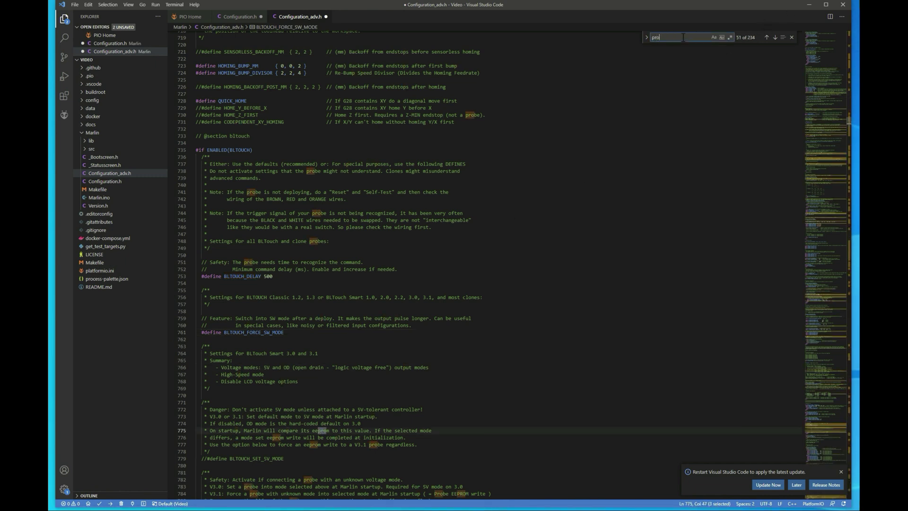
{"action": "type", "text": "be_off"}
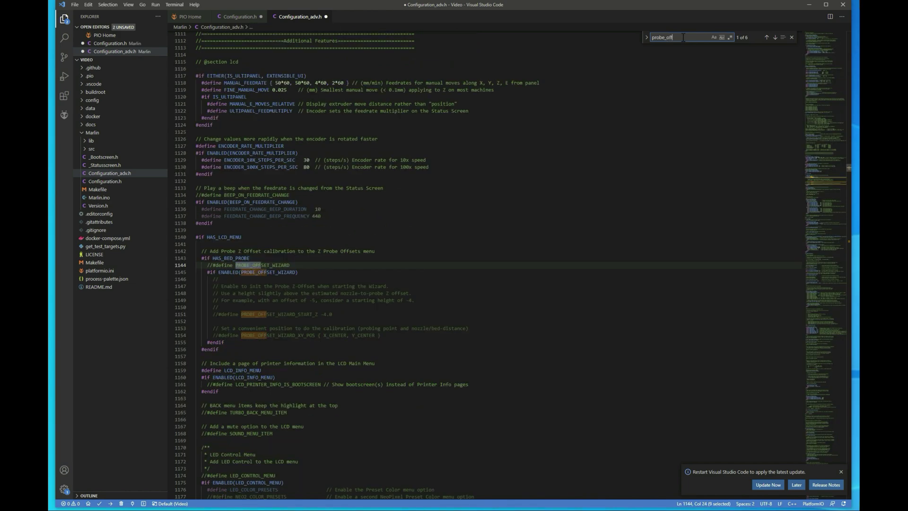
{"action": "left_click", "coordinate": [213, 265]}
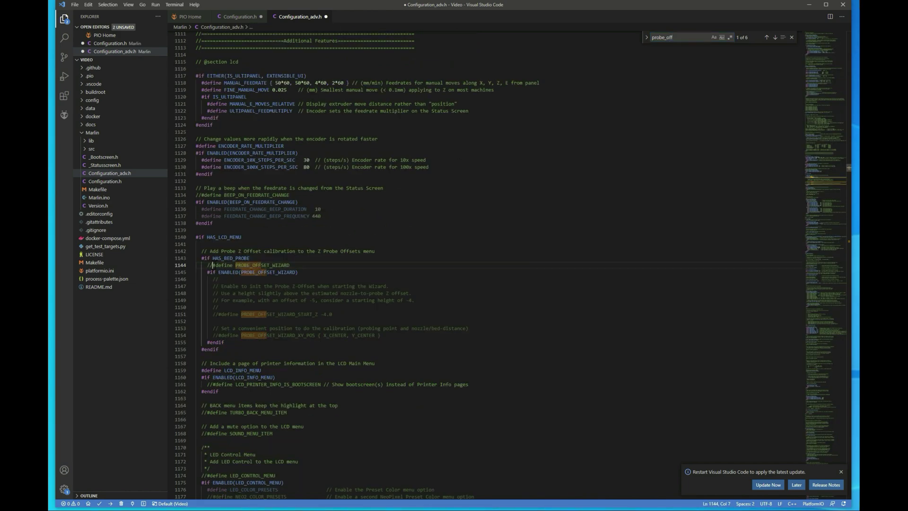
{"action": "key", "text": "BackSpace"}
{"action": "key", "text": "BackSpace"}
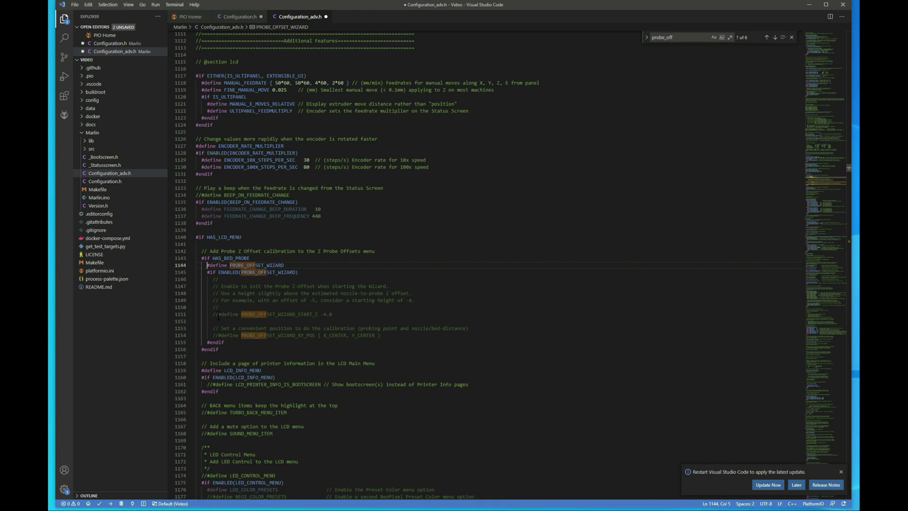
{"action": "left_click", "coordinate": [218, 316]}
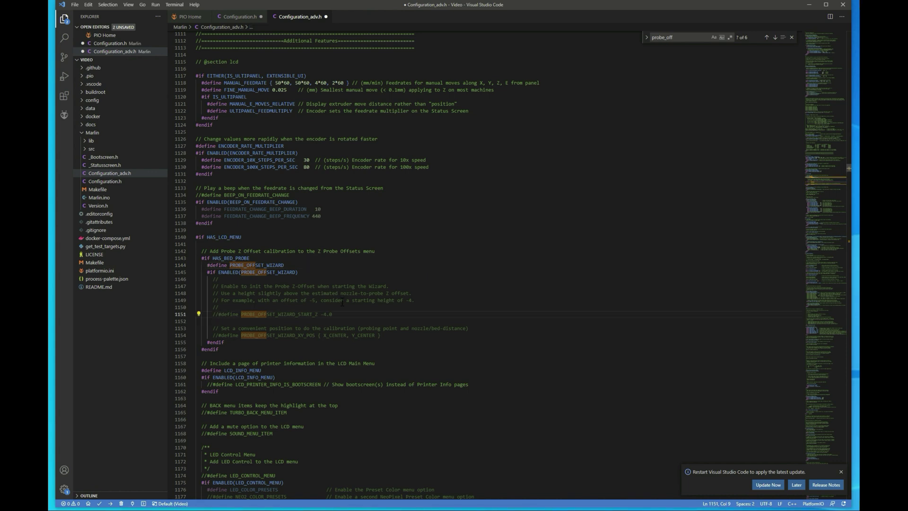
{"action": "key", "text": "BackSpace"}
{"action": "key", "text": "BackSpace"}
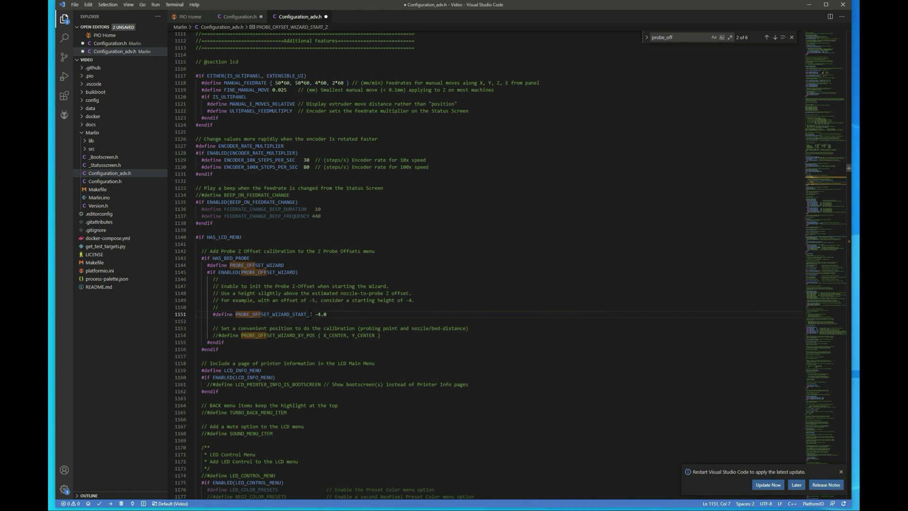
{"action": "mouse_move", "coordinate": [311, 314]}
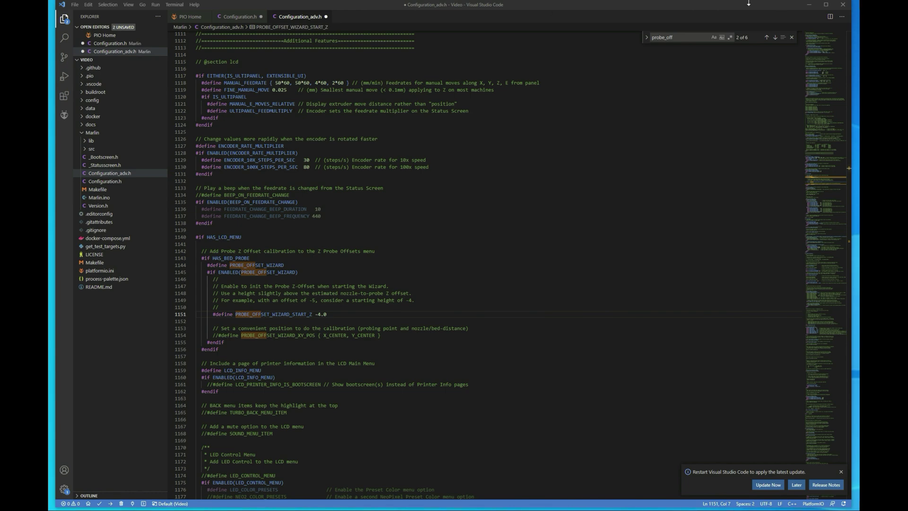
Step: Search for 'babyste' and uncomment BABYSTEP_DISPLAY_TOTAL and BABYSTEP_ZPROBE_OFFSET in Configuration_adv.h
{"action": "double_click", "coordinate": [675, 38]}
{"action": "type", "text": "babyste"}
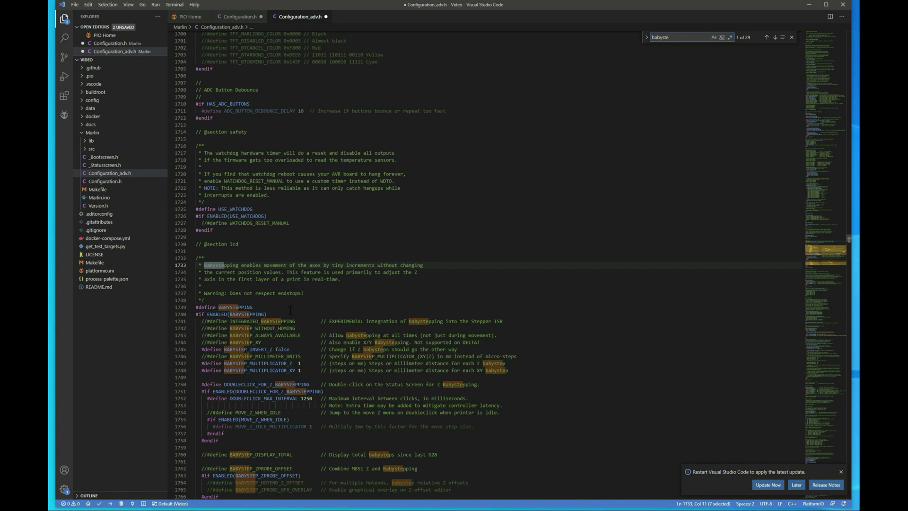
{"action": "left_click_drag", "start_coordinate": [198, 307], "coordinate": [252, 308]}
{"action": "scroll", "coordinate": [268, 322], "scroll_direction": "down", "scroll_amount": 1}
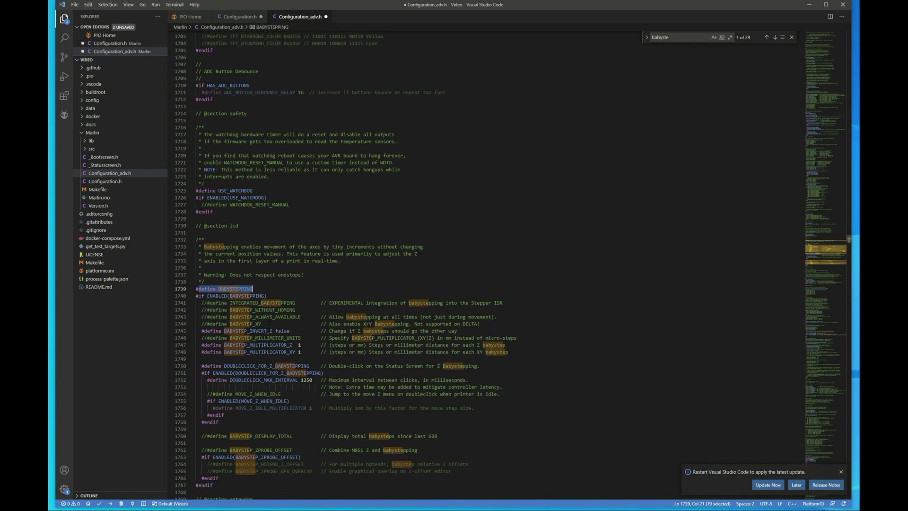
{"action": "left_click", "coordinate": [204, 288]}
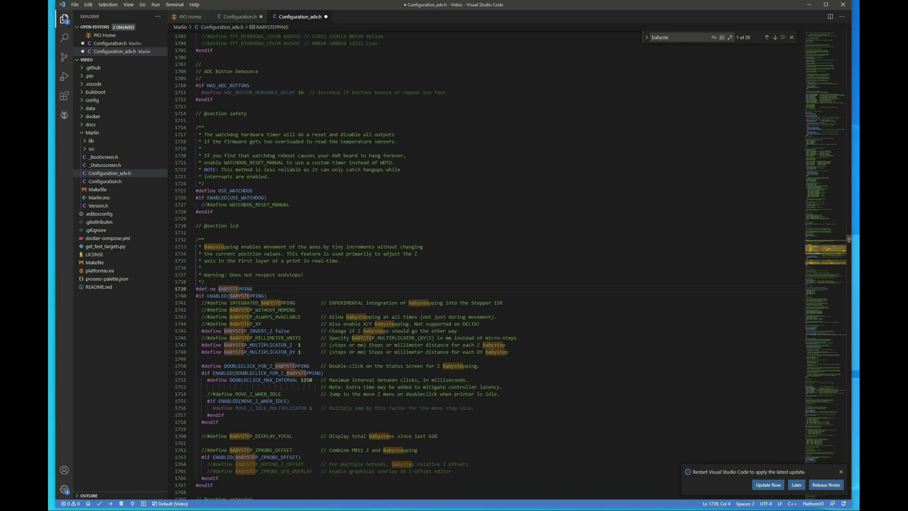
{"action": "left_click", "coordinate": [205, 436]}
{"action": "key", "text": "ctrl+slash"}
{"action": "left_click", "coordinate": [204, 450]}
{"action": "key", "text": "ctrl+slash"}
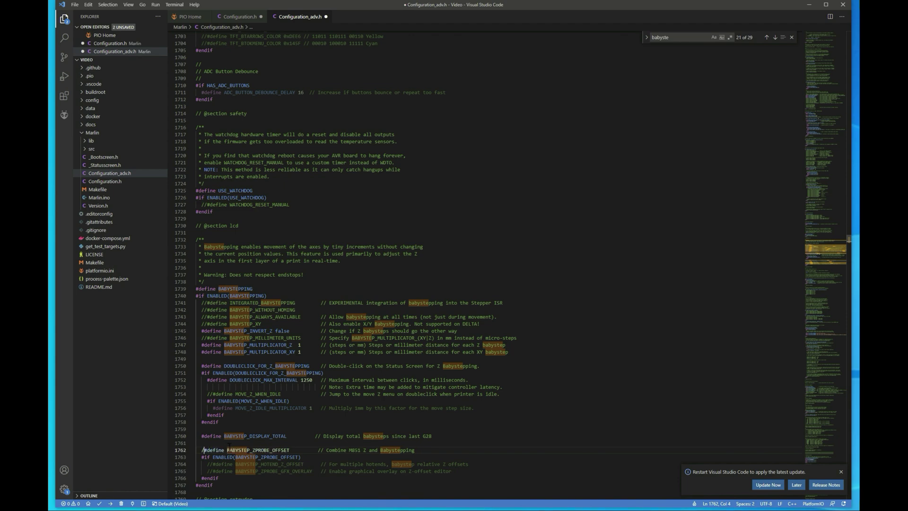
Step: Save both edited configuration files with Ctrl+K S
{"action": "left_click", "coordinate": [238, 295]}
{"action": "key", "text": "ctrl+k"}
{"action": "key", "text": "s"}
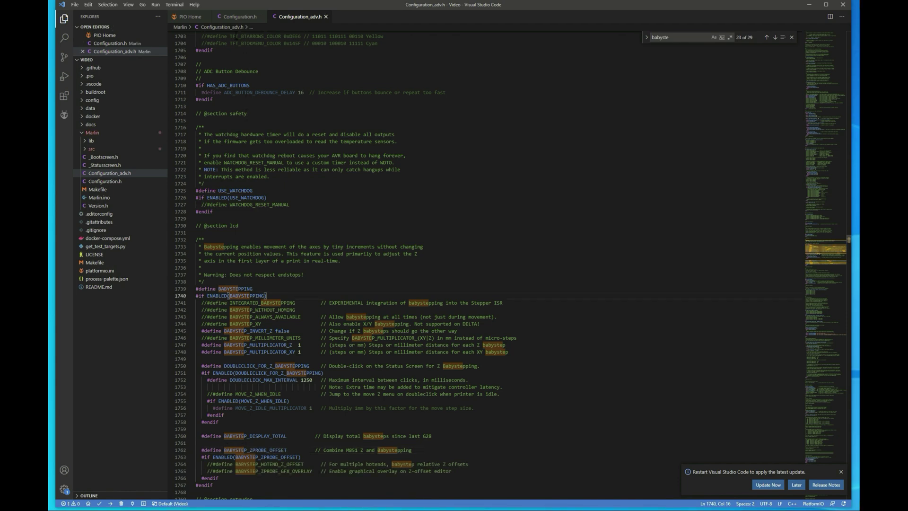
Step: In Configuration.h, search 'auto_bed_' and enable AUTO_BED_LEVELING_BILINEAR
{"action": "left_click", "coordinate": [240, 17]}
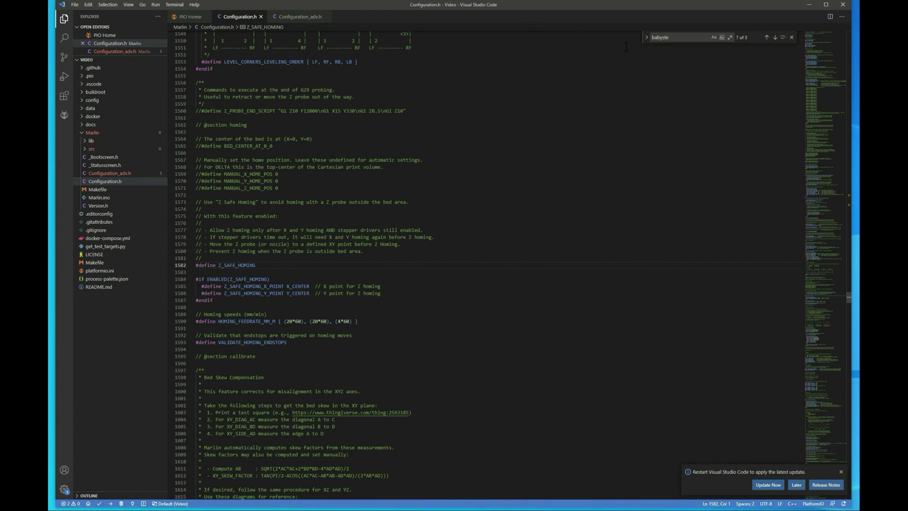
{"action": "double_click", "coordinate": [667, 38]}
{"action": "type", "text": "auto_bed"}
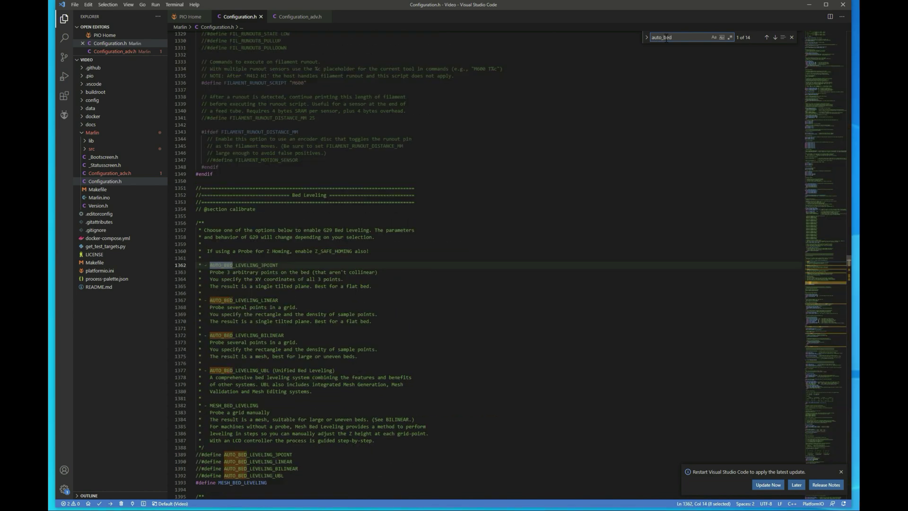
{"action": "type", "text": "_"}
{"action": "scroll", "coordinate": [226, 472], "scroll_direction": "down", "scroll_amount": 1}
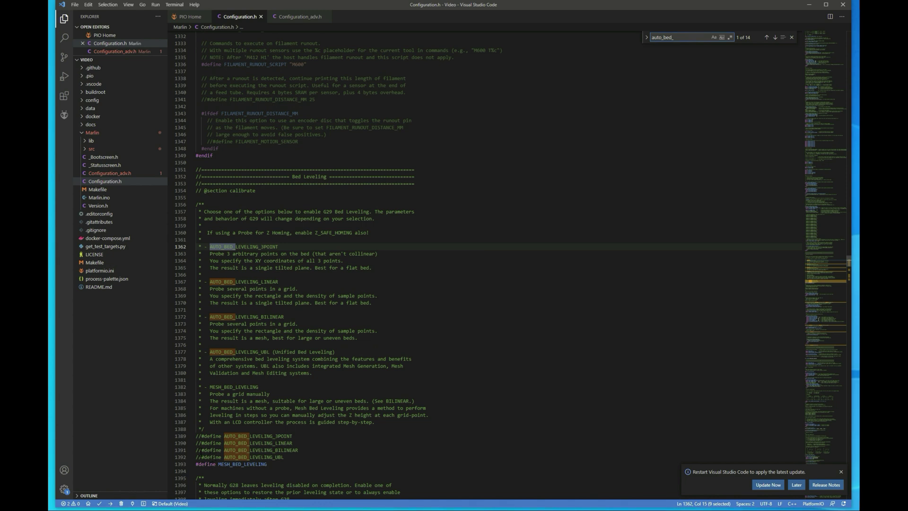
{"action": "left_click", "coordinate": [199, 449]}
{"action": "key", "text": "ctrl+slash"}
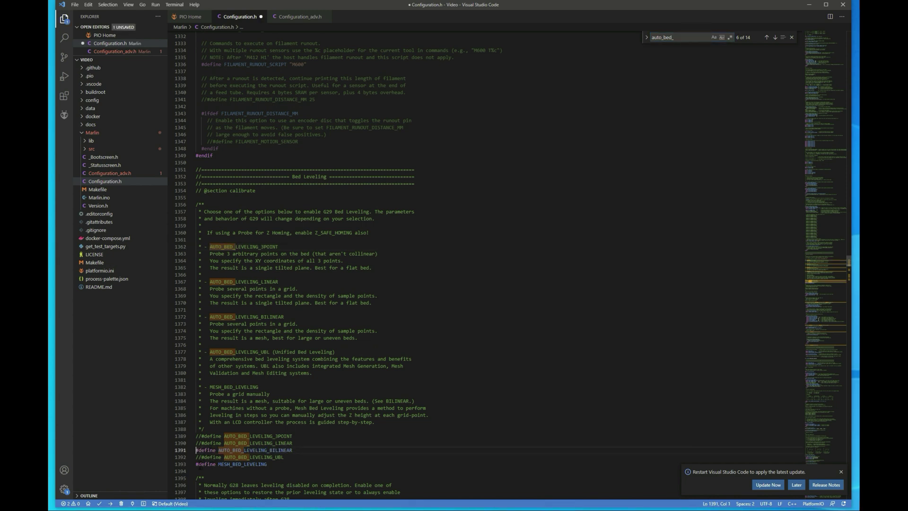
Step: Comment out MESH_BED_LEVELING with // and build the firmware via PlatformIO
{"action": "left_click", "coordinate": [196, 464]}
{"action": "type", "text": "//"}
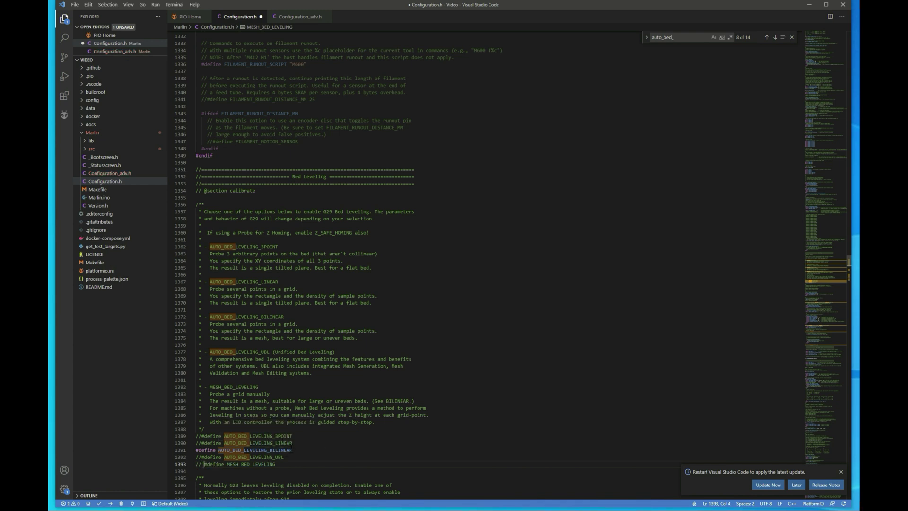
{"action": "left_click", "coordinate": [100, 504]}
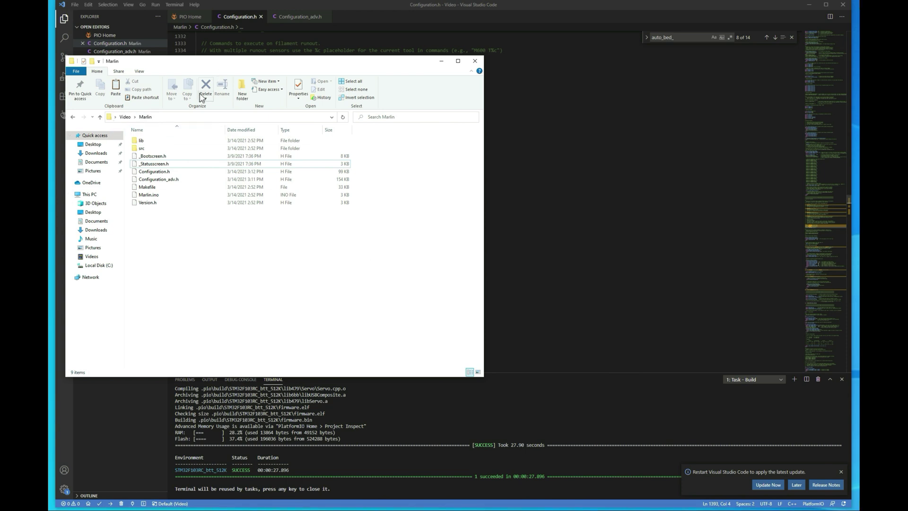
Step: Go from the Video folder into .pio\build\STM32F103RC_btt_512K and select firmware.bin (192 KB)
{"action": "left_click", "coordinate": [124, 117]}
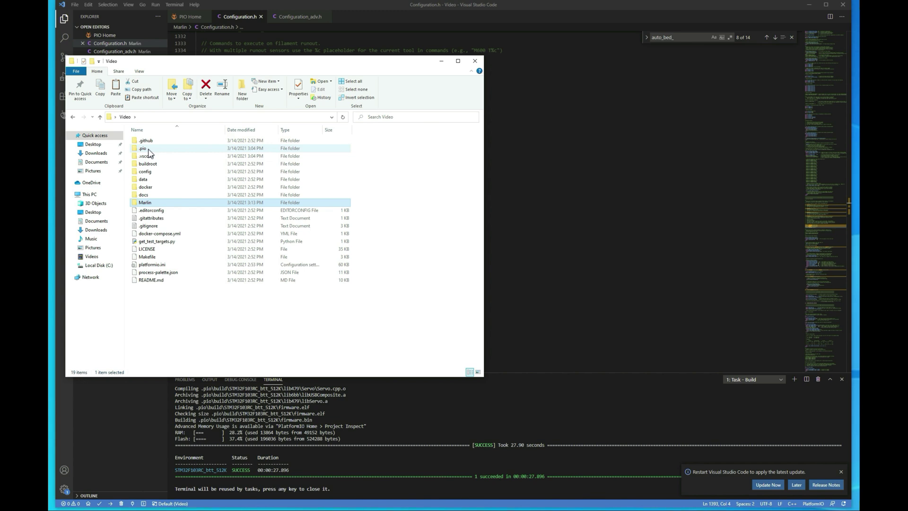
{"action": "mouse_move", "coordinate": [165, 148]}
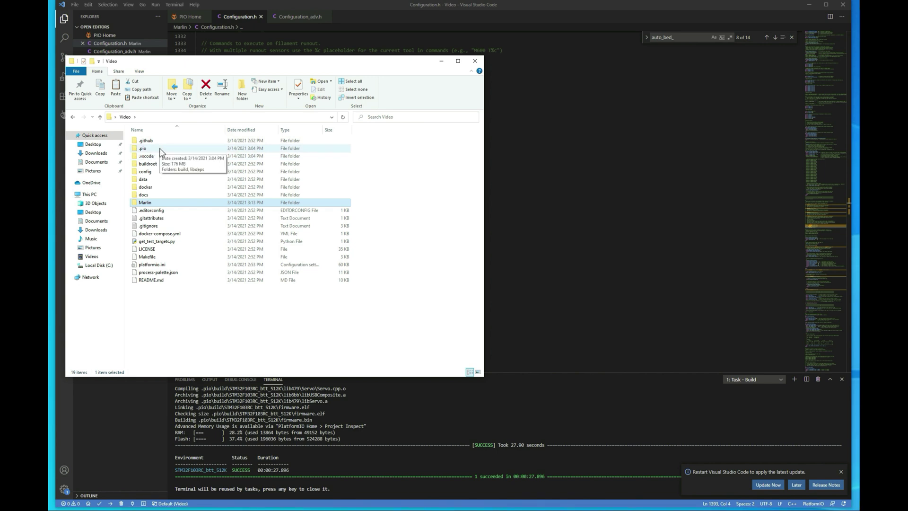
{"action": "double_click", "coordinate": [150, 149]}
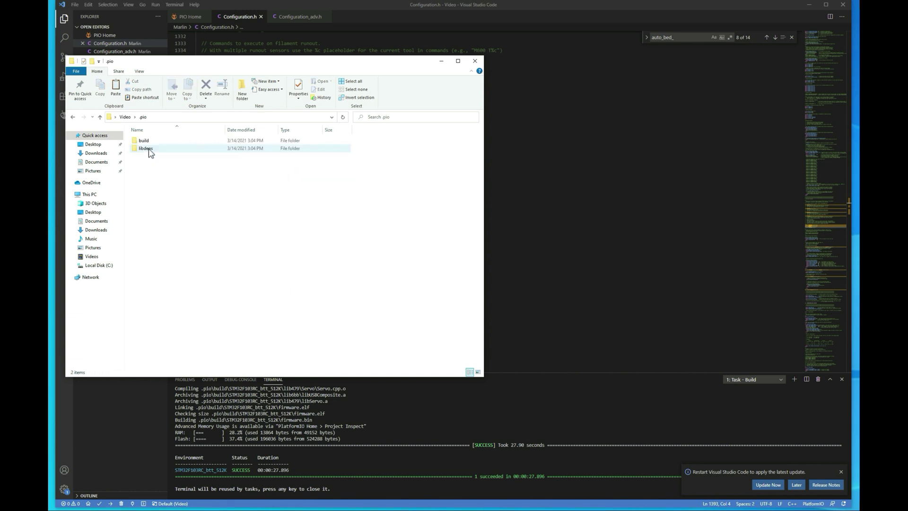
{"action": "left_click", "coordinate": [151, 143]}
{"action": "double_click", "coordinate": [151, 142]}
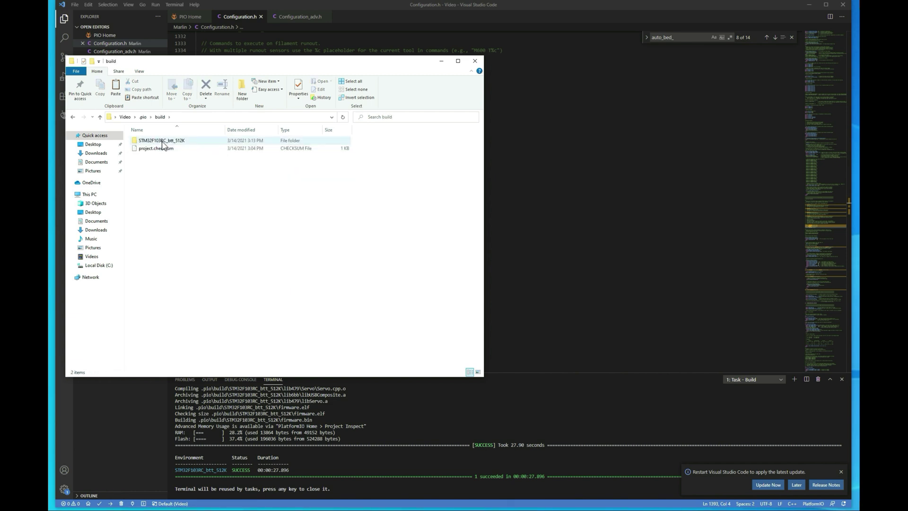
{"action": "double_click", "coordinate": [156, 141]}
{"action": "left_click", "coordinate": [161, 243]}
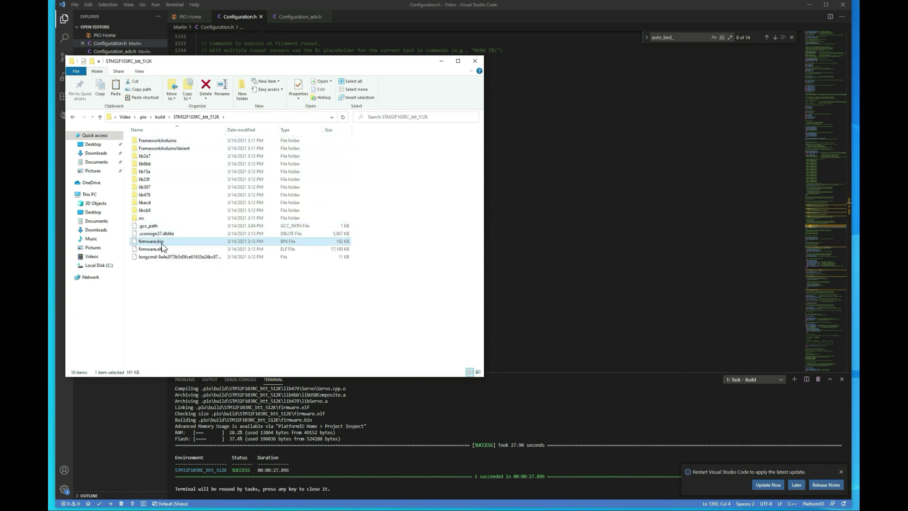